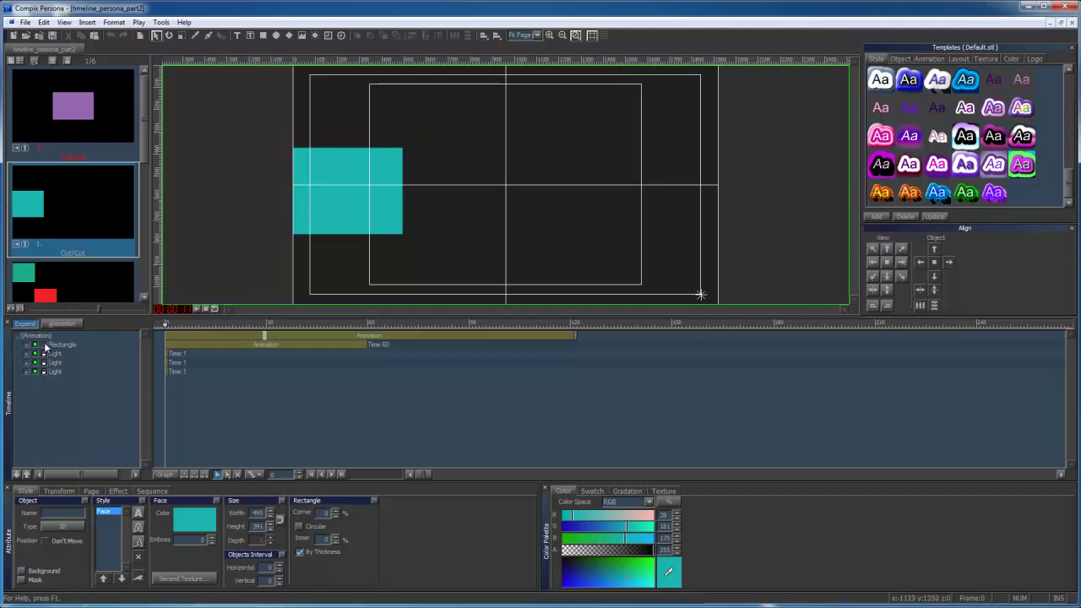
- Hide and re-show the teal Rectangle, then show page settings (In 1:00, Delay 2:00, Out 1:00)
click(46, 347)
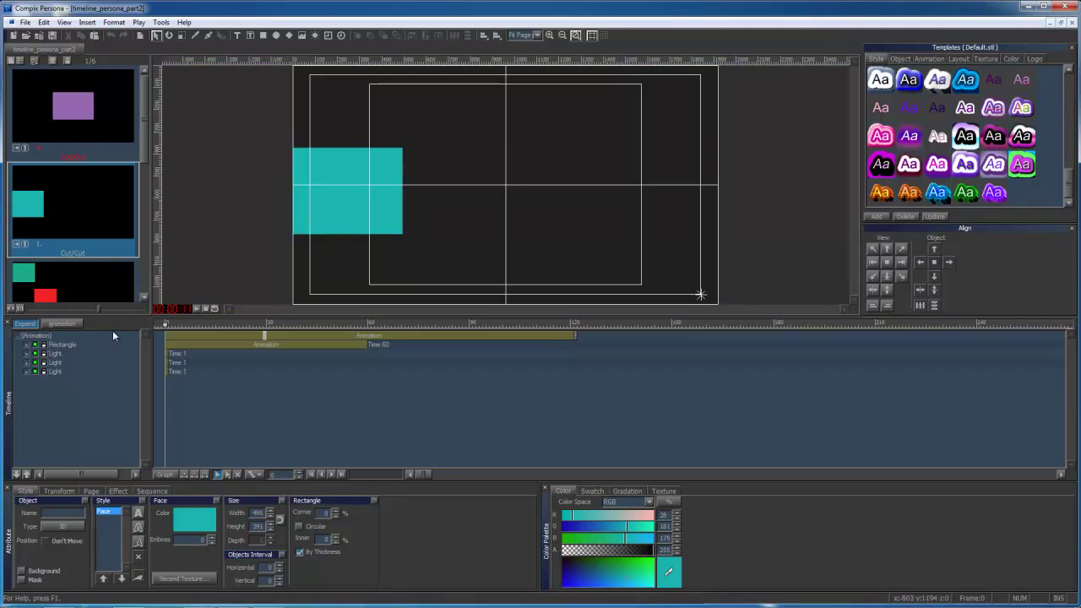
click(35, 346)
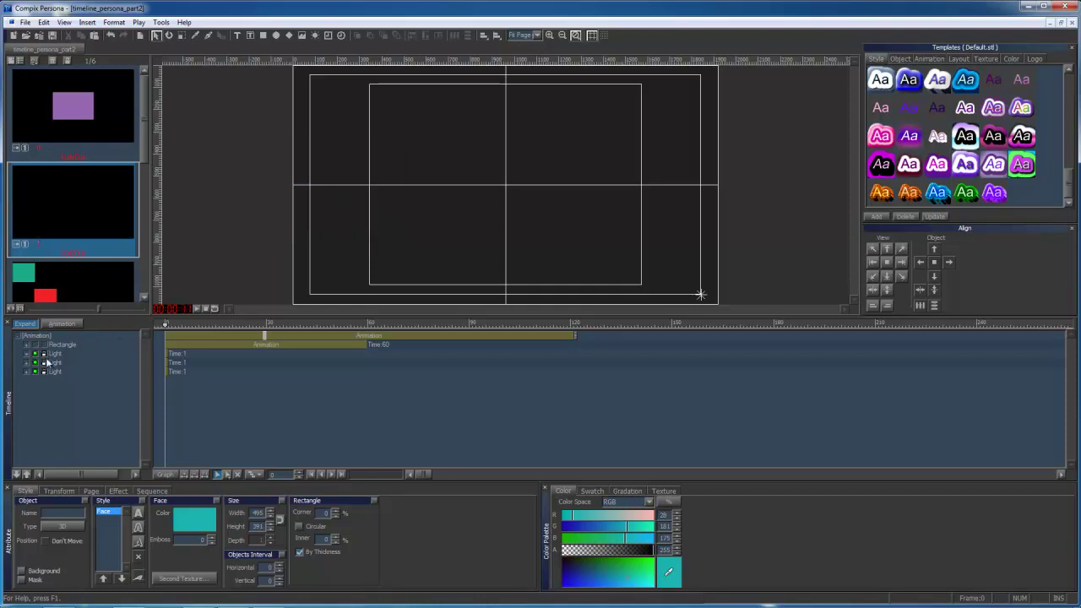
click(35, 346)
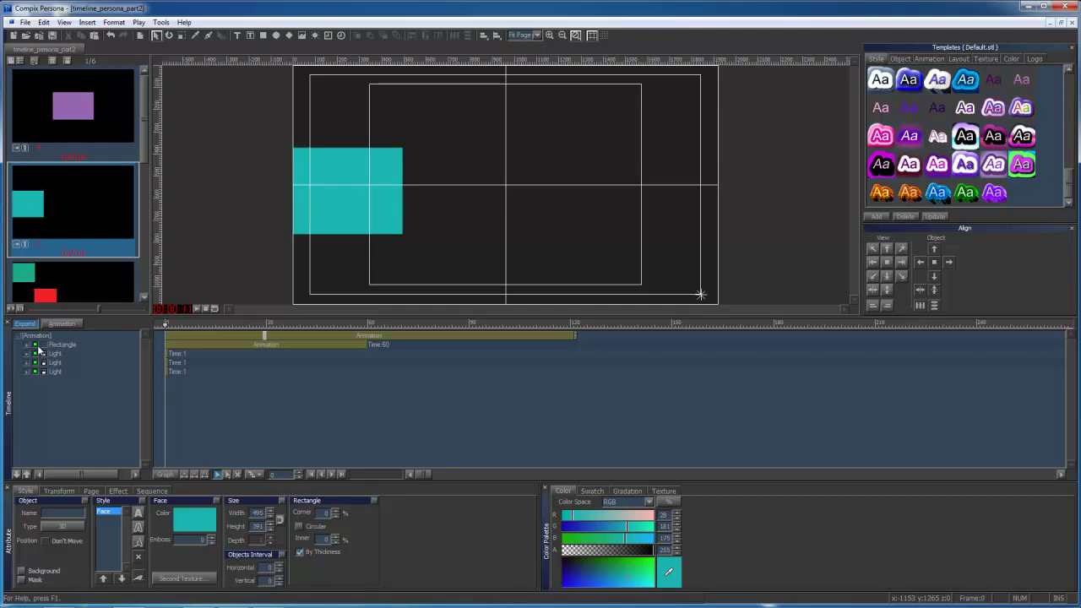
click(91, 492)
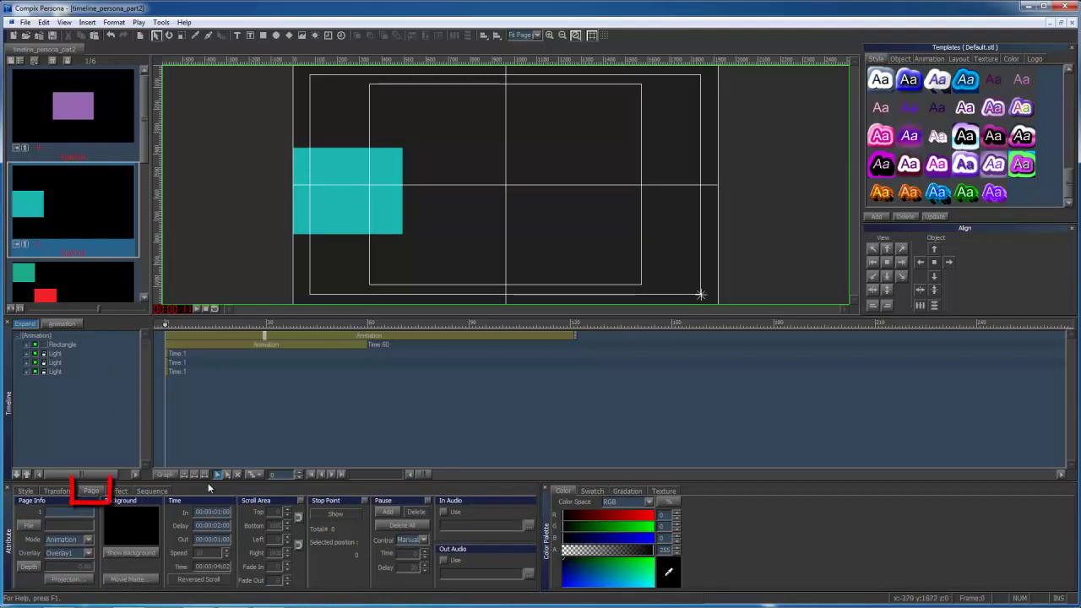
click(88, 539)
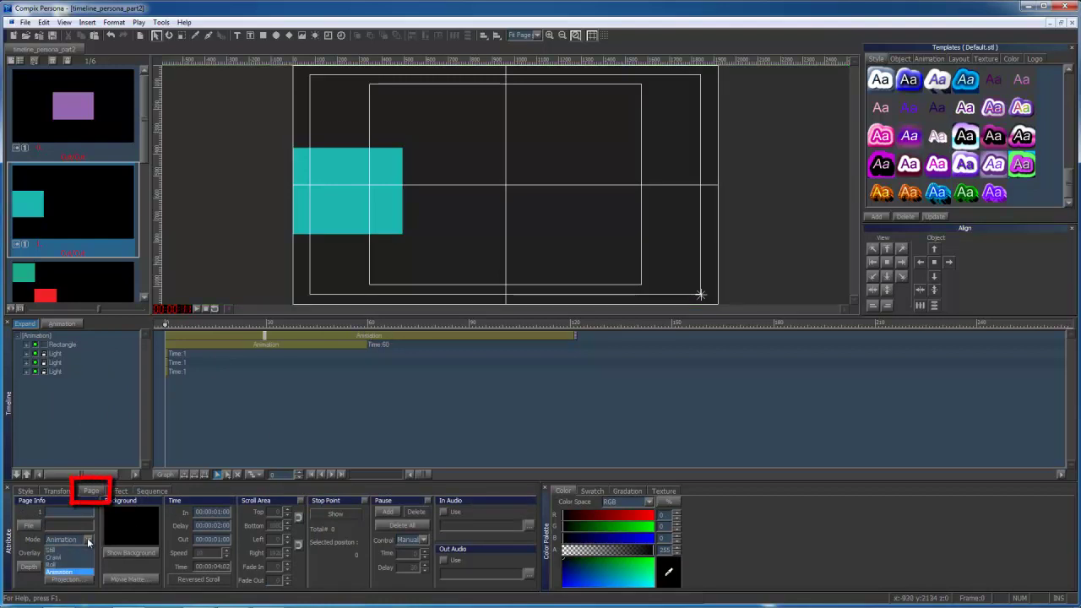
click(88, 541)
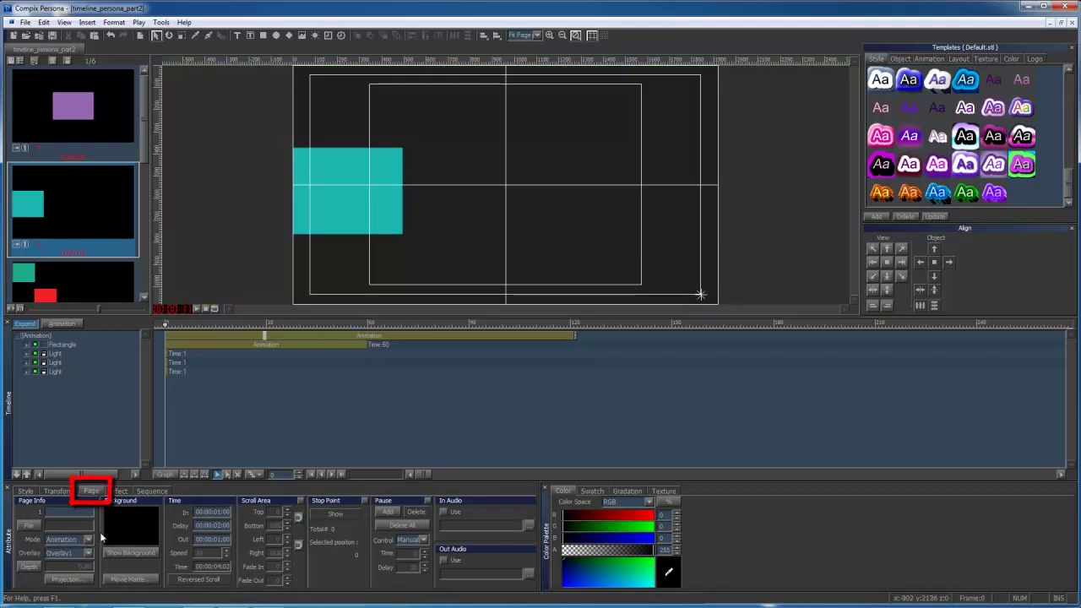
right_click(390, 254)
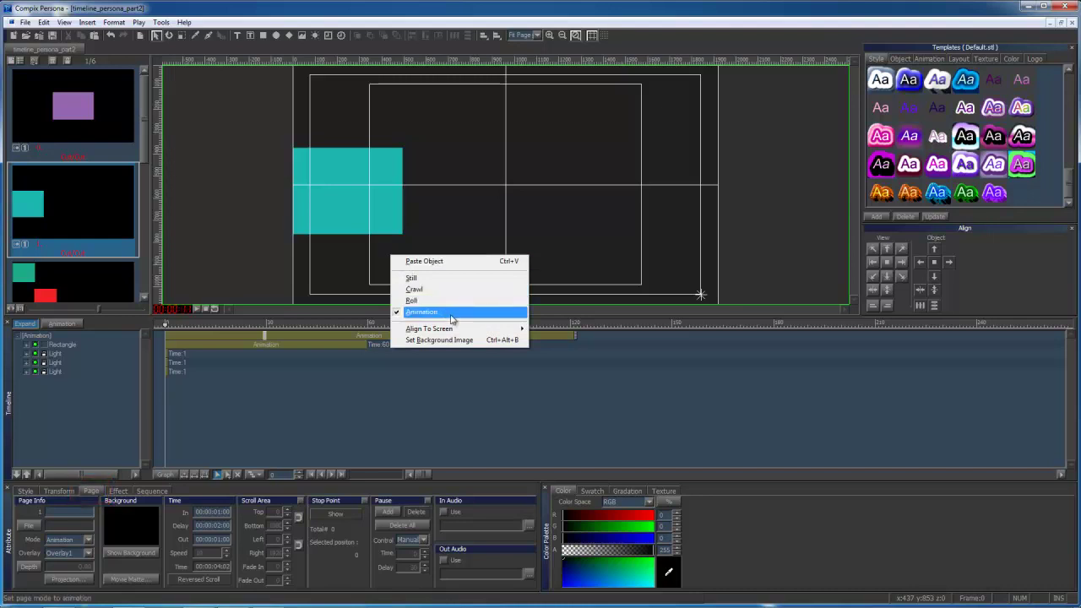
- On the first page, select several Rectangle tracks and view their Style and Transform settings
click(368, 273)
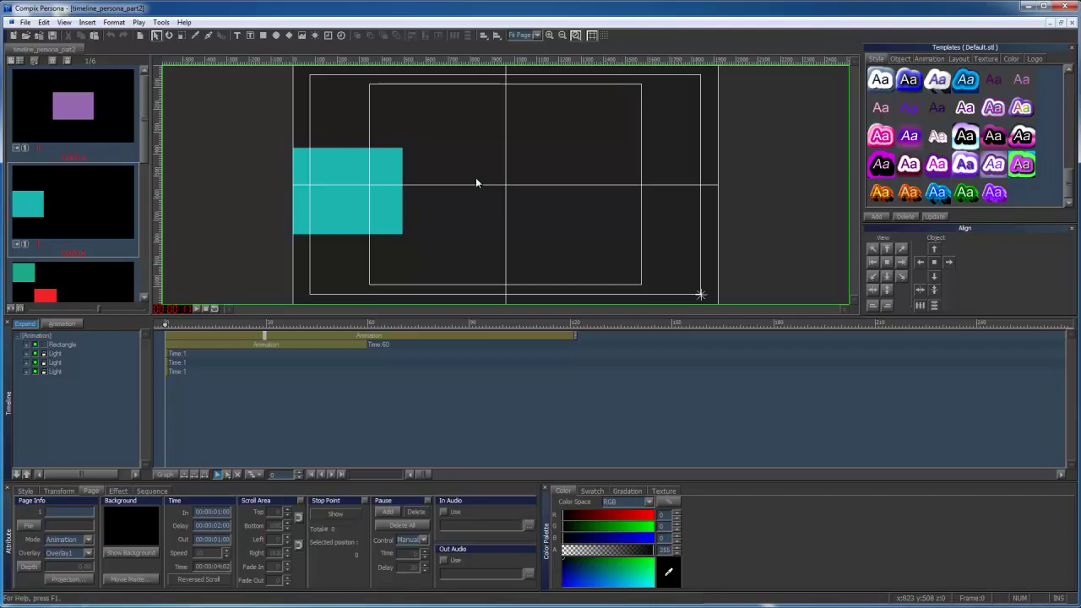
click(107, 113)
click(79, 365)
click(79, 381)
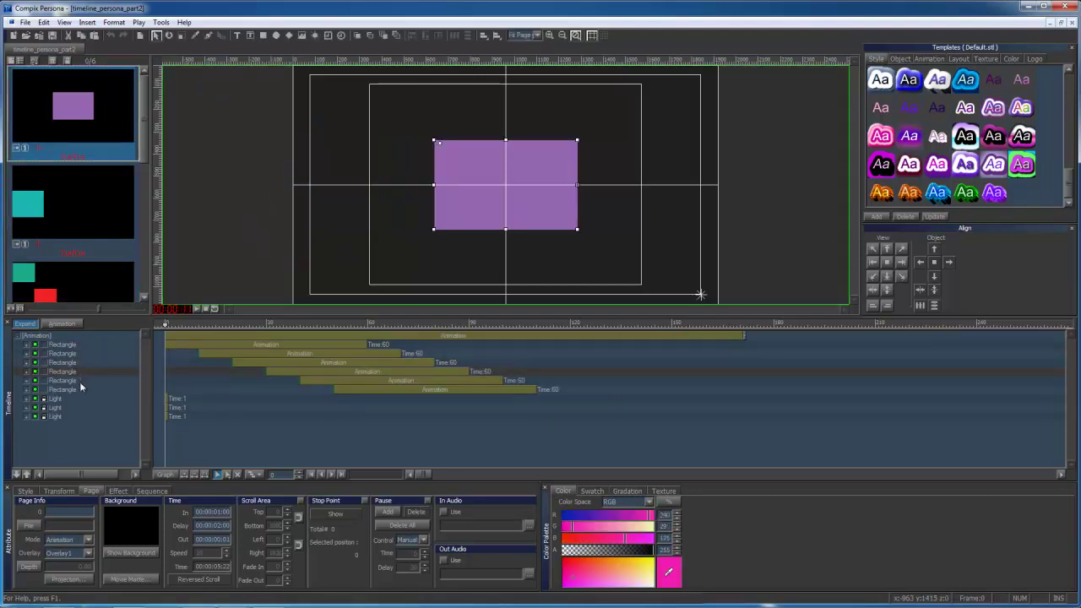
click(83, 389)
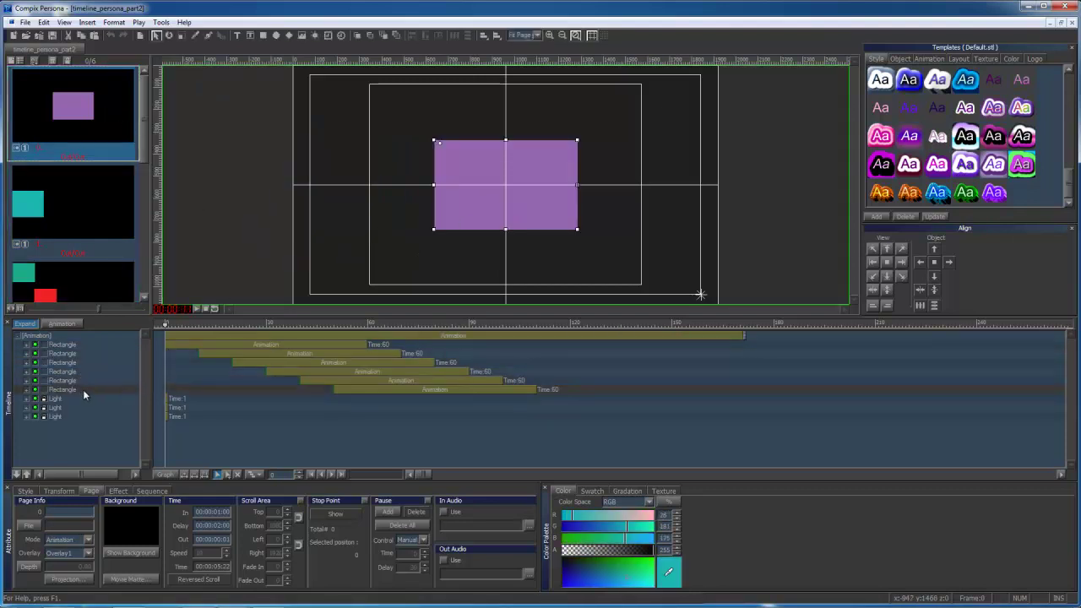
click(26, 490)
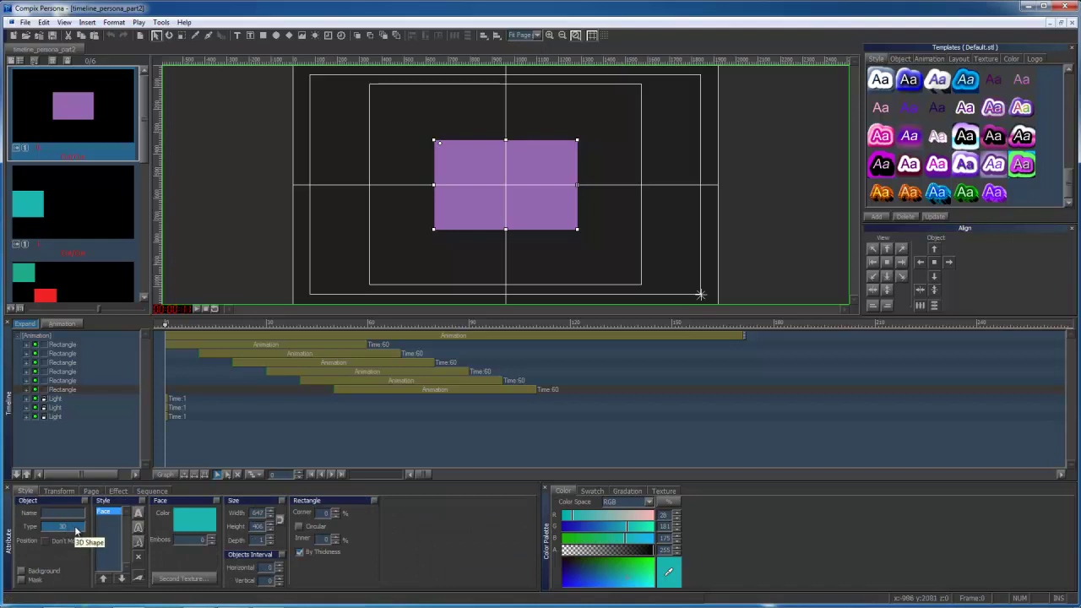
click(66, 493)
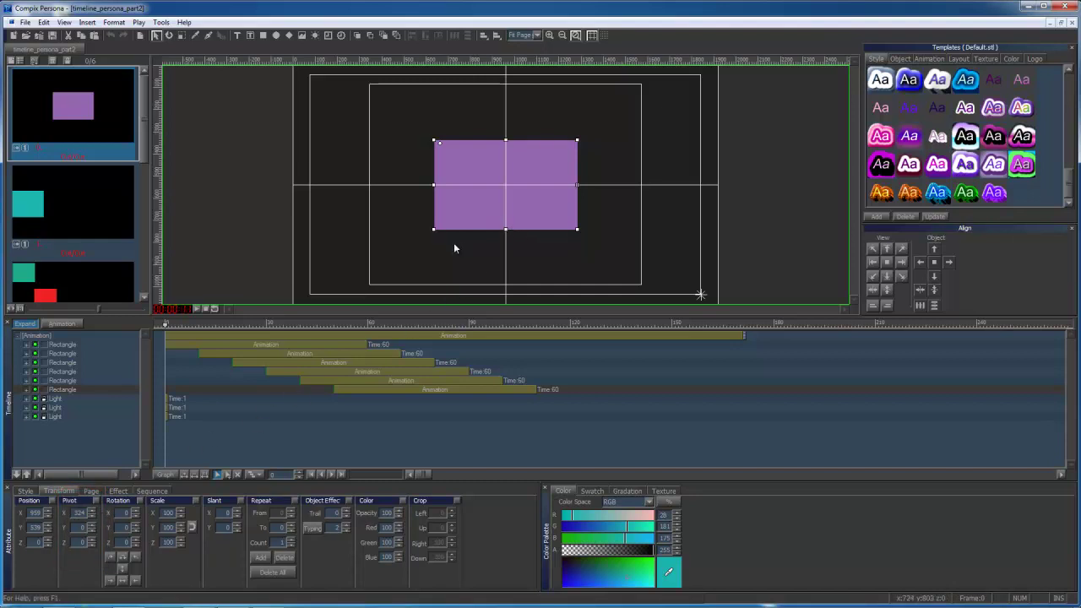
- Scrub the playhead from frame 13 to 45, then back to 27, to check the Y-axis rotation
click(213, 326)
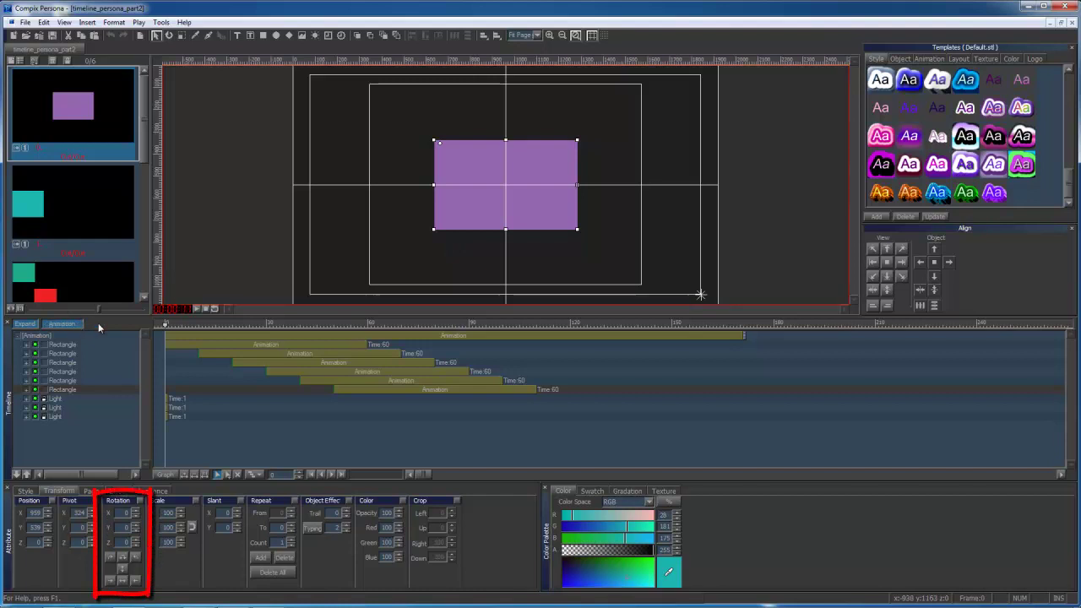
drag(214, 326, 479, 330)
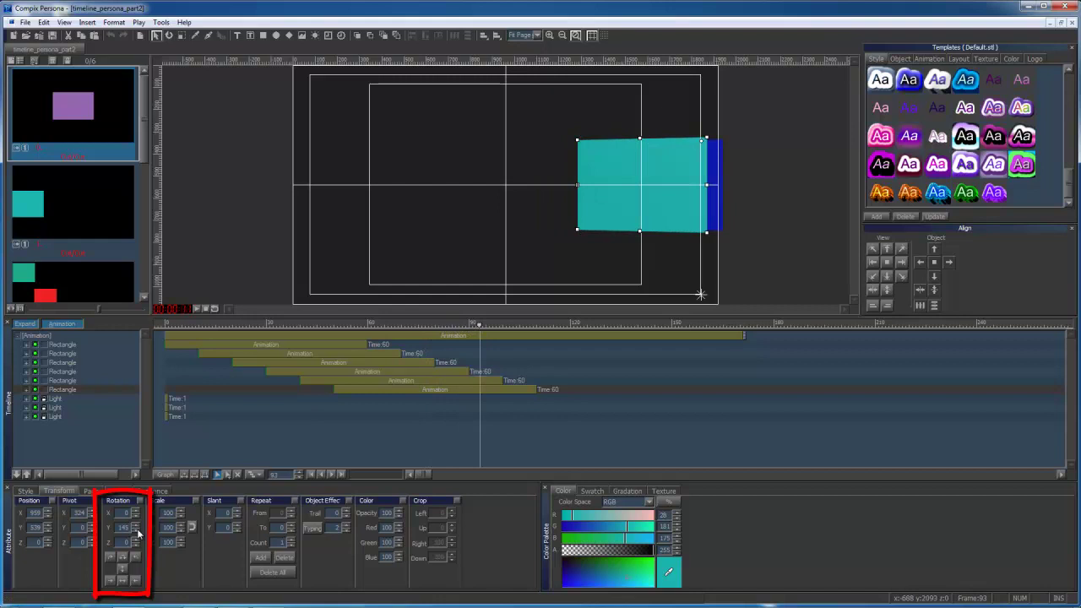
click(84, 345)
drag(464, 325, 257, 327)
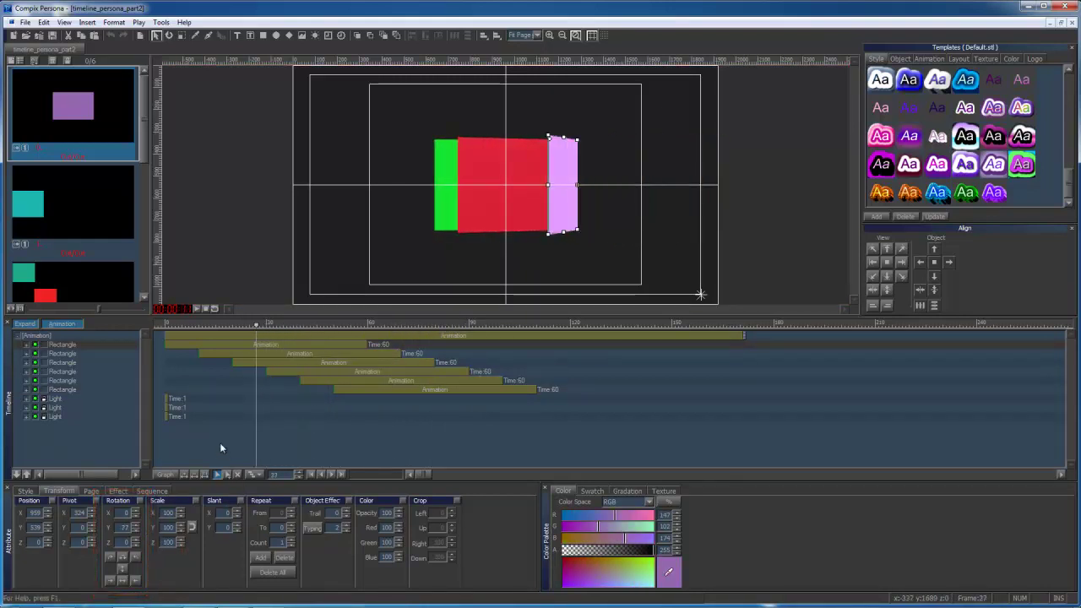
click(69, 389)
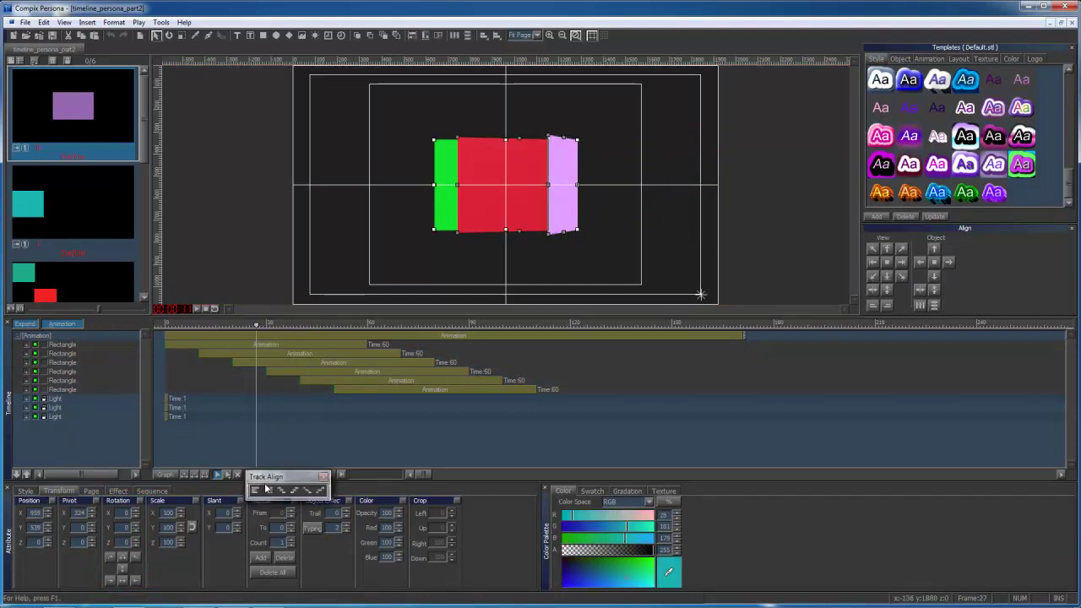
click(285, 496)
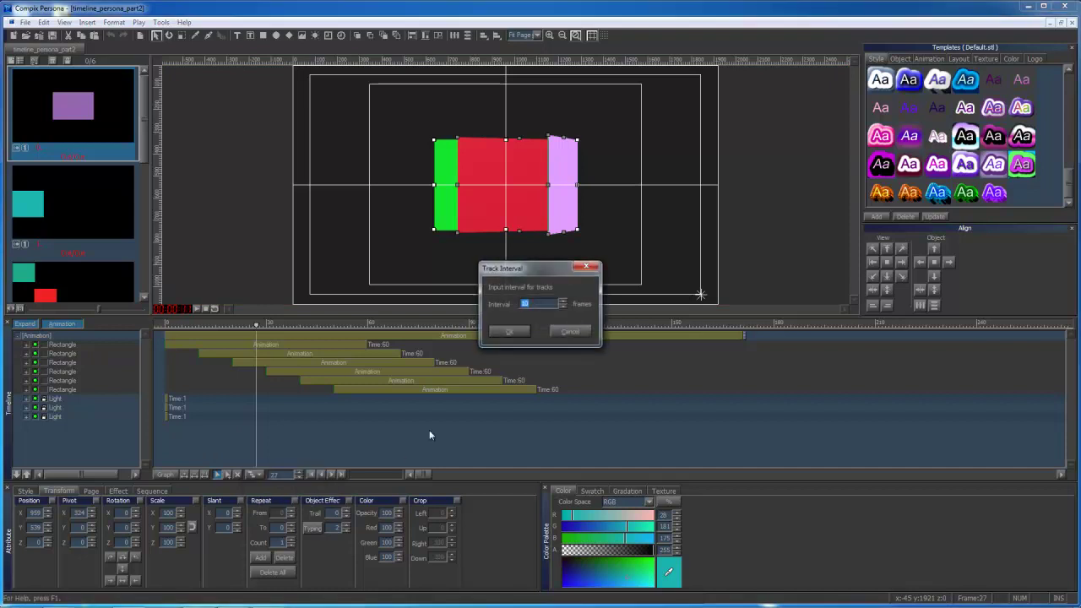
click(558, 333)
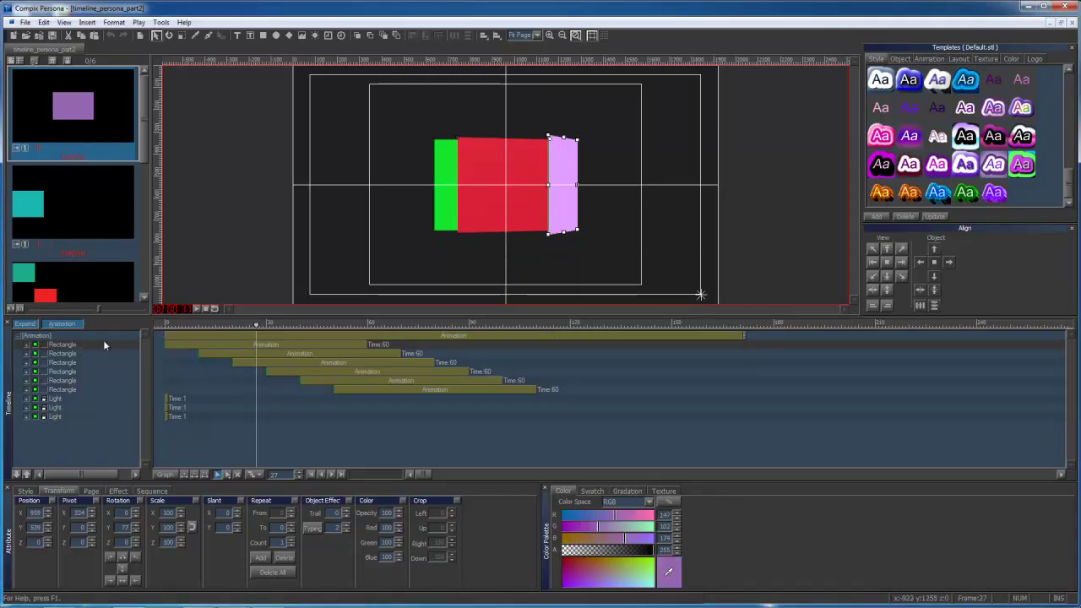
drag(184, 322, 166, 346)
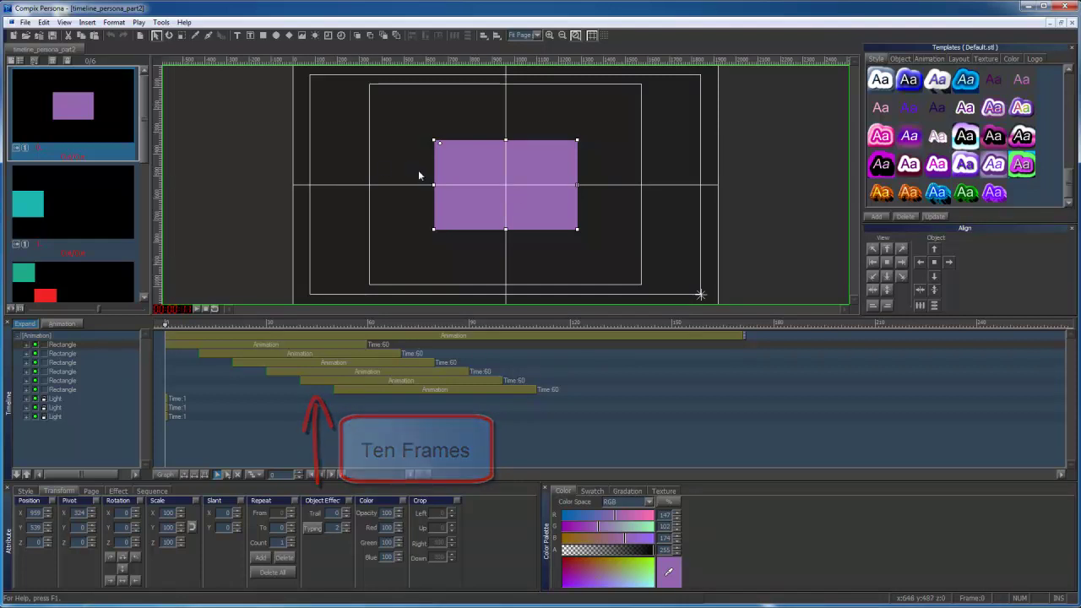
- On the teal-rectangle page, add a pause to the animation bar and drag it earlier
click(121, 211)
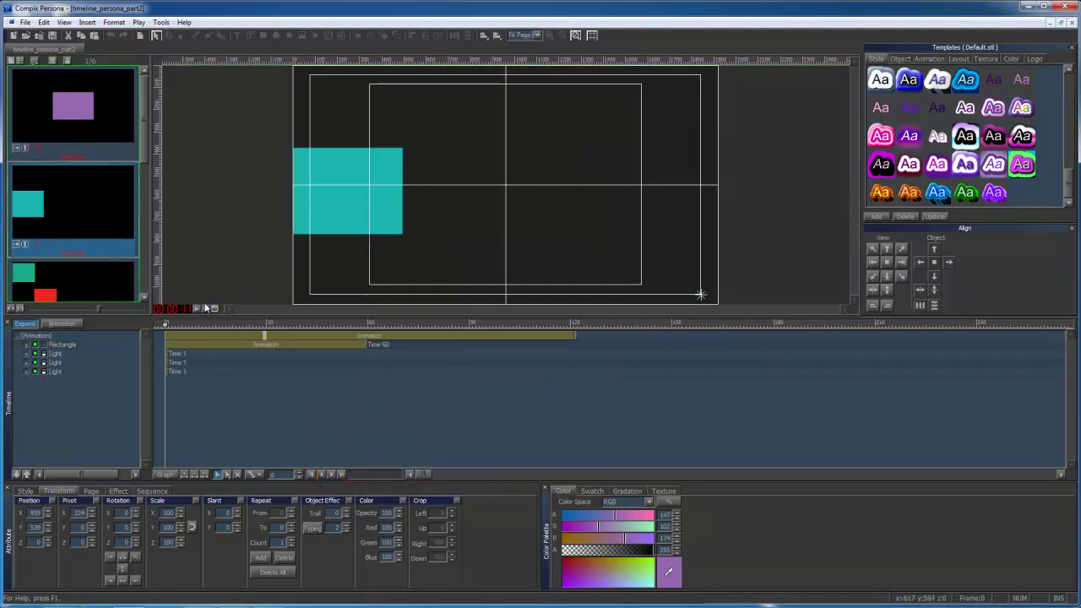
right_click(309, 337)
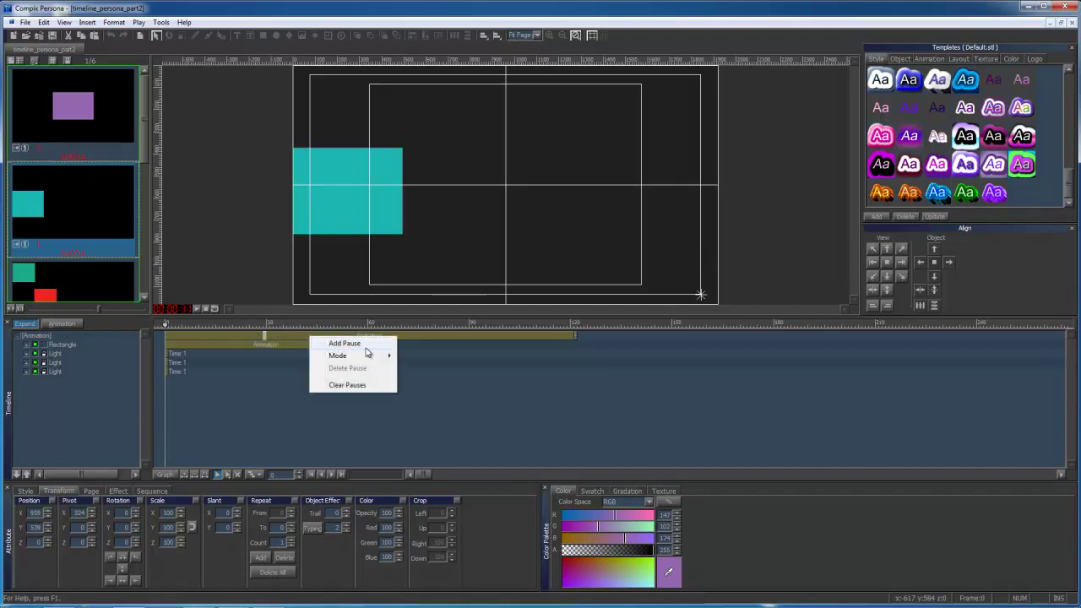
click(266, 339)
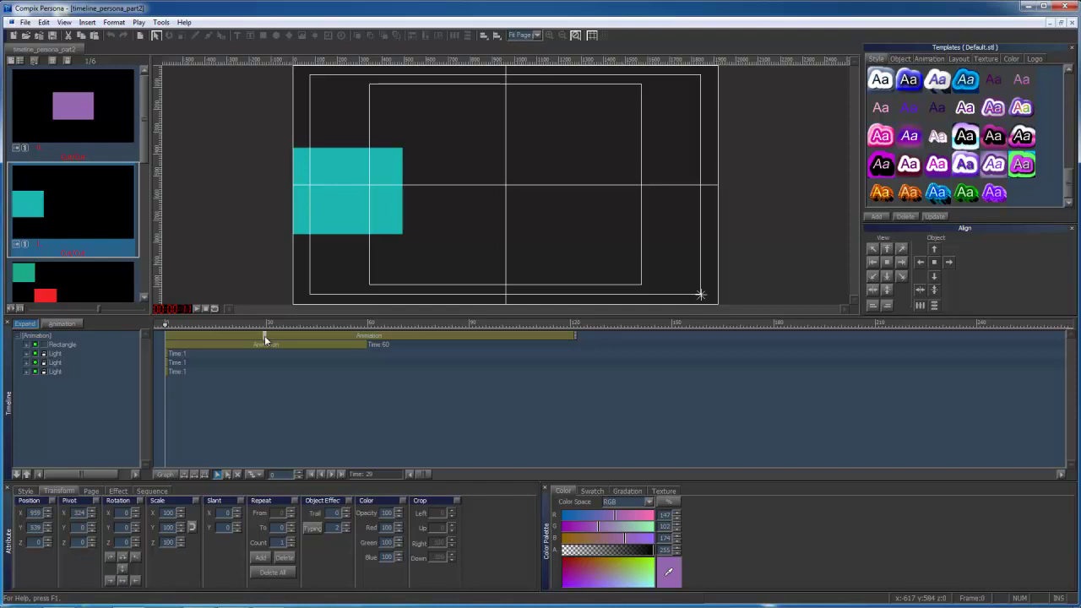
drag(216, 335, 216, 334)
- Play and stop the animation preview twice, then close the pause options unchanged
click(196, 308)
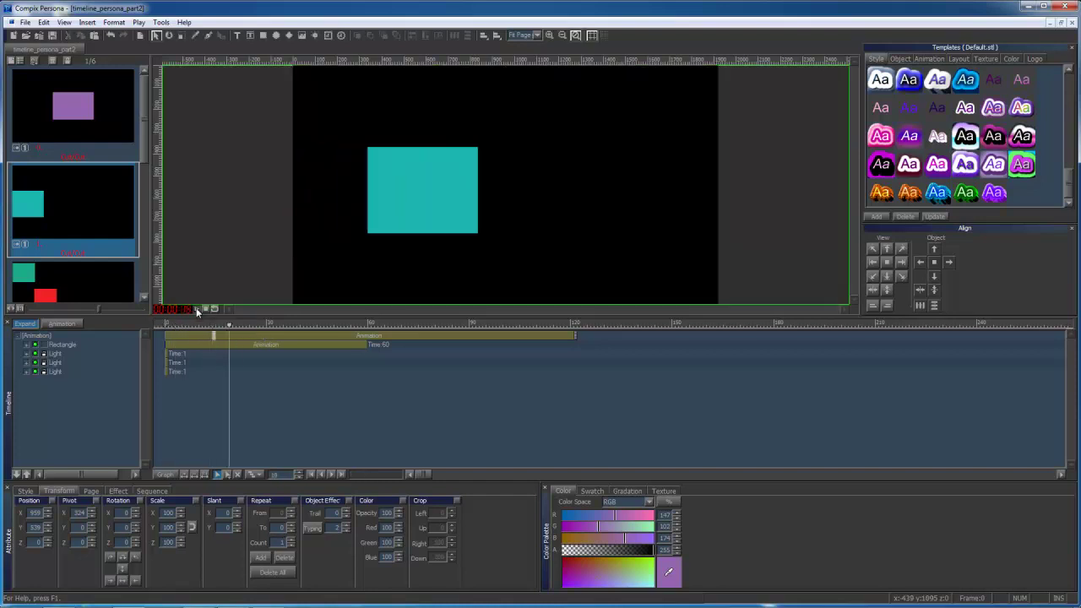
click(206, 309)
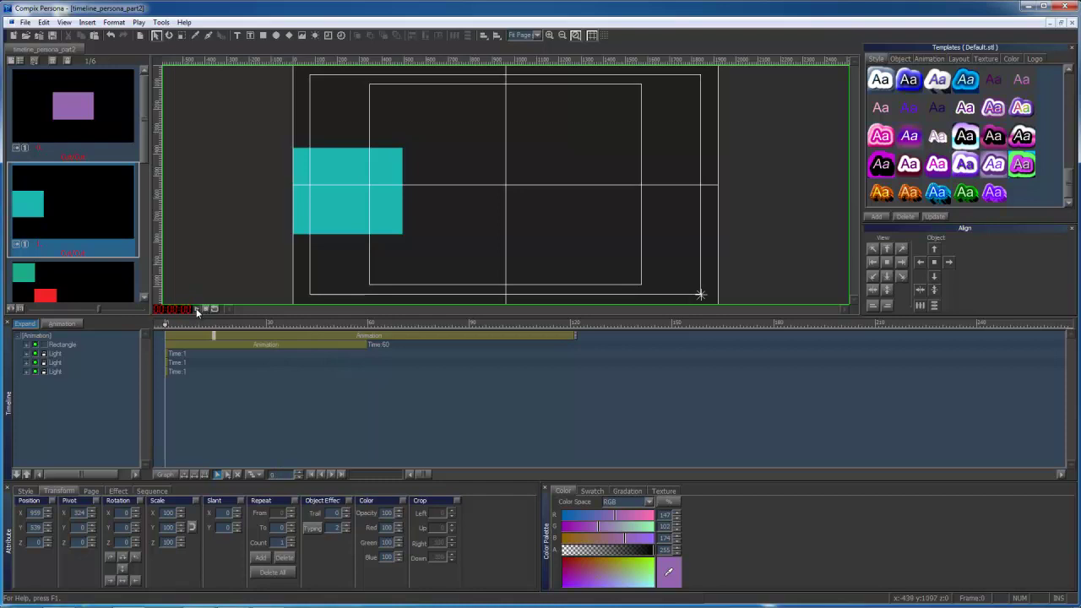
click(196, 309)
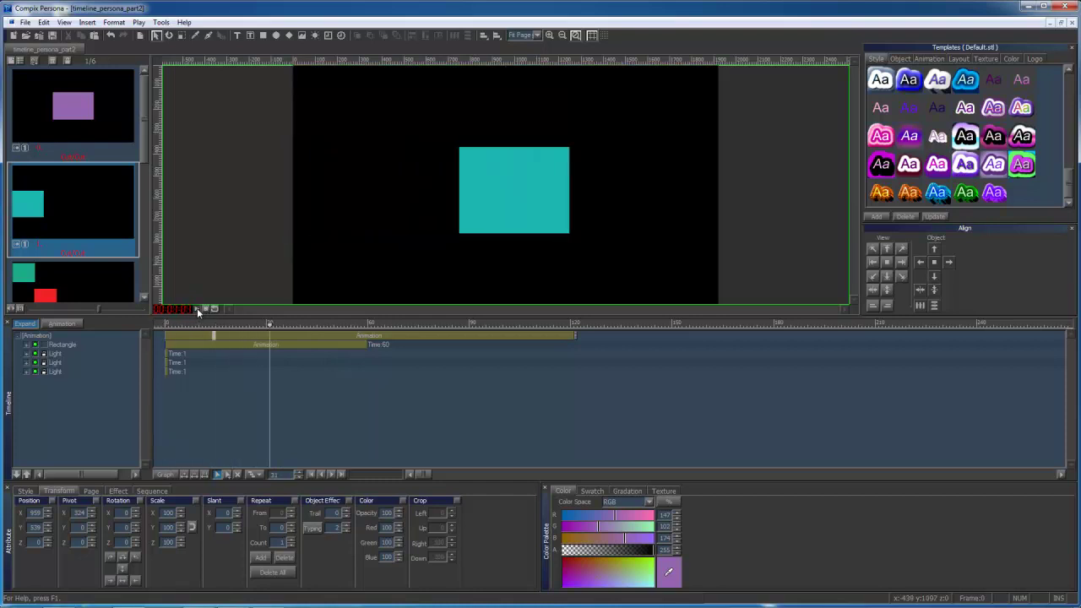
click(205, 308)
right_click(266, 340)
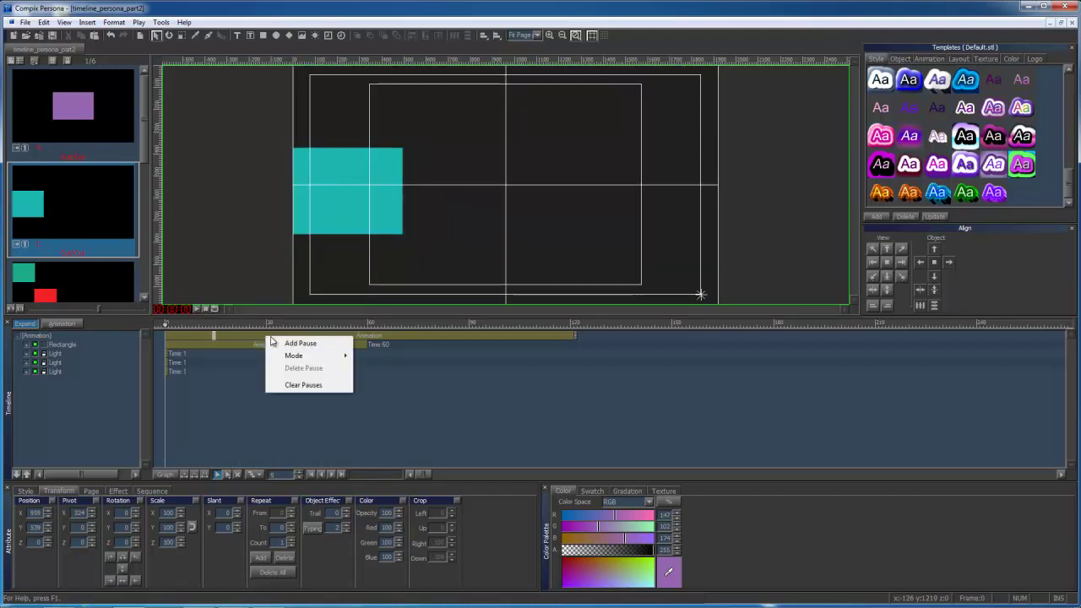
click(356, 410)
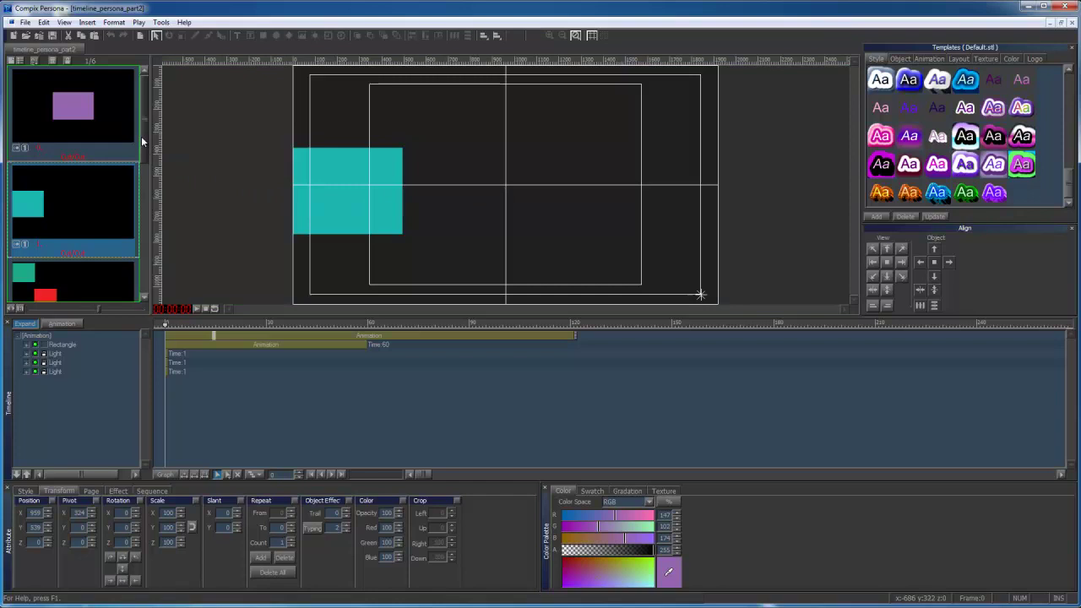
- On the teal/red/blue/green rectangle page, show the rectangle's X Position track as a curve graph
scroll(141, 136, down, 2)
click(110, 171)
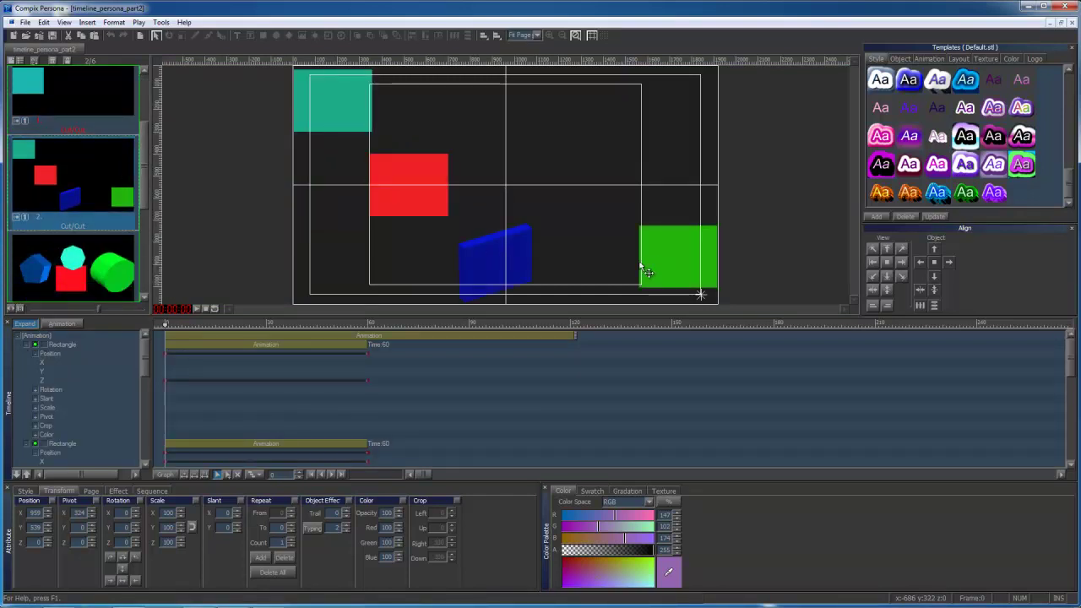
click(60, 356)
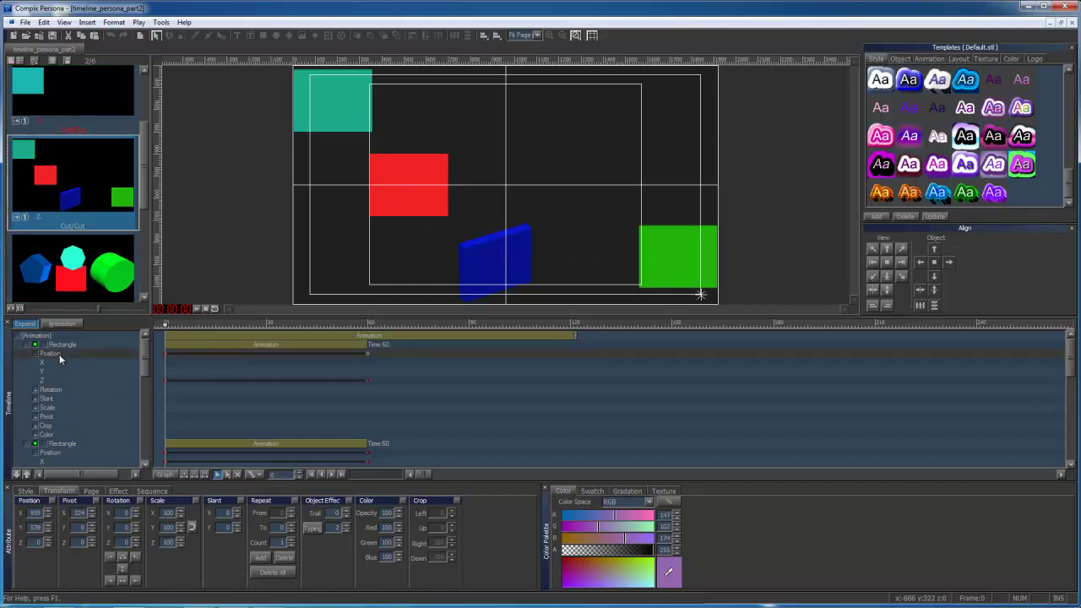
click(55, 364)
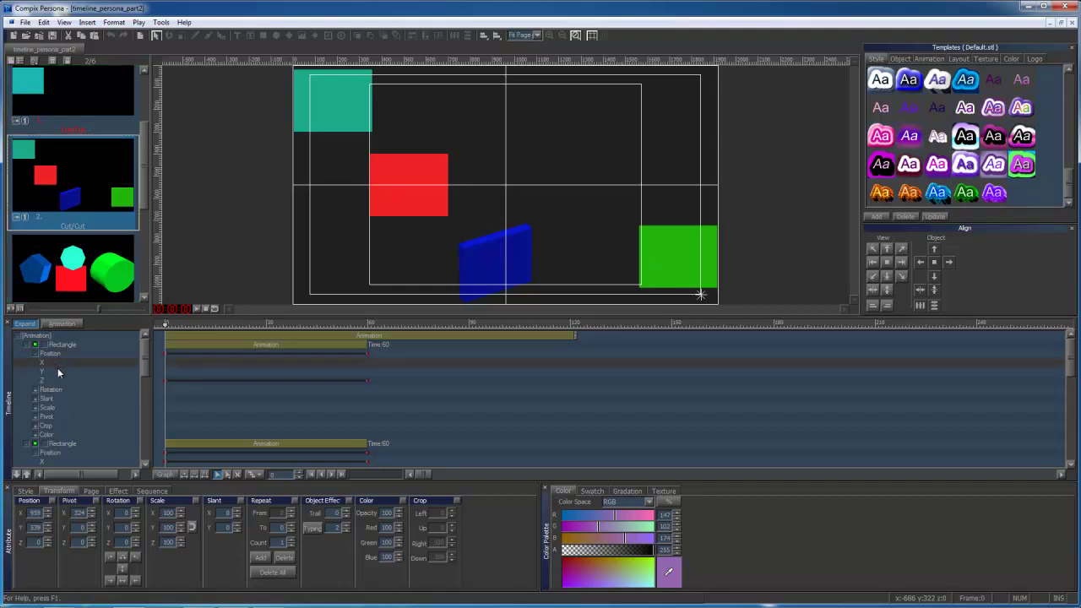
click(165, 475)
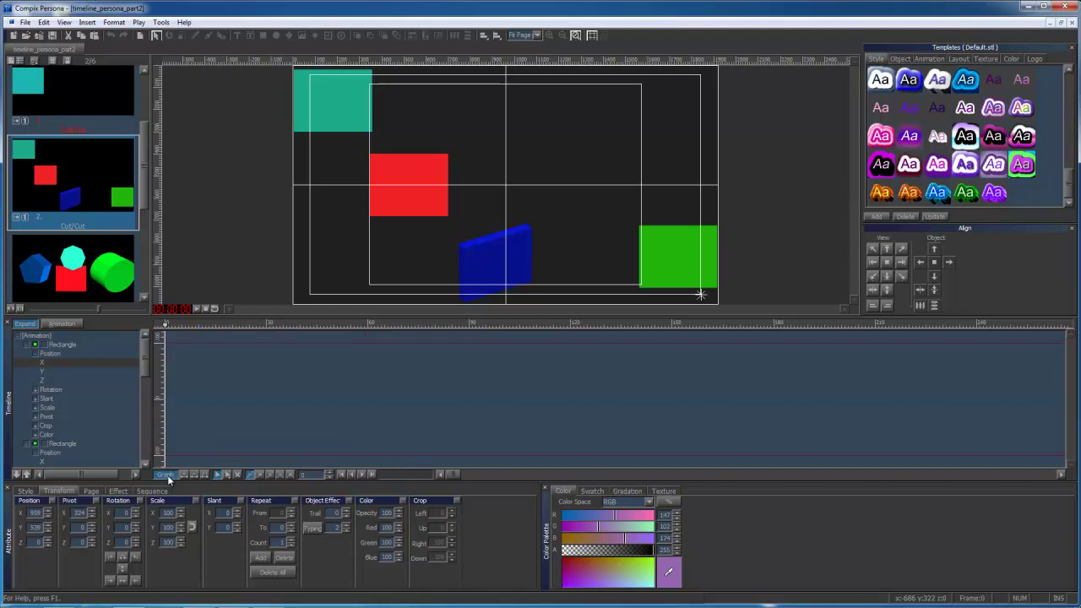
- Select the blue, then the red rectangle, and view the red one's Y and Z position curves
click(57, 347)
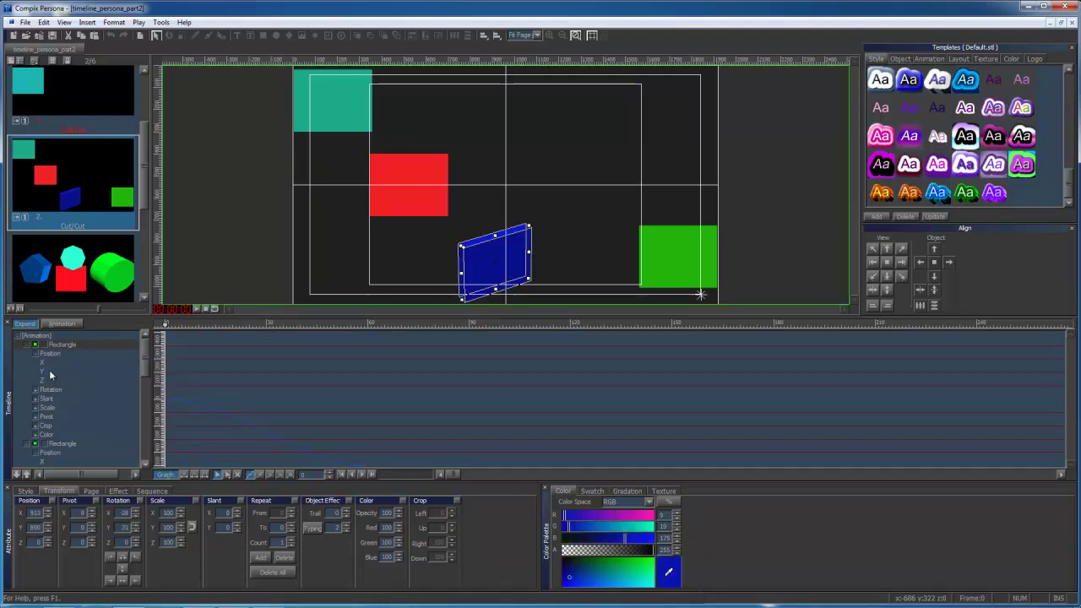
click(76, 442)
scroll(83, 437, down, 1)
scroll(80, 422, down, 1)
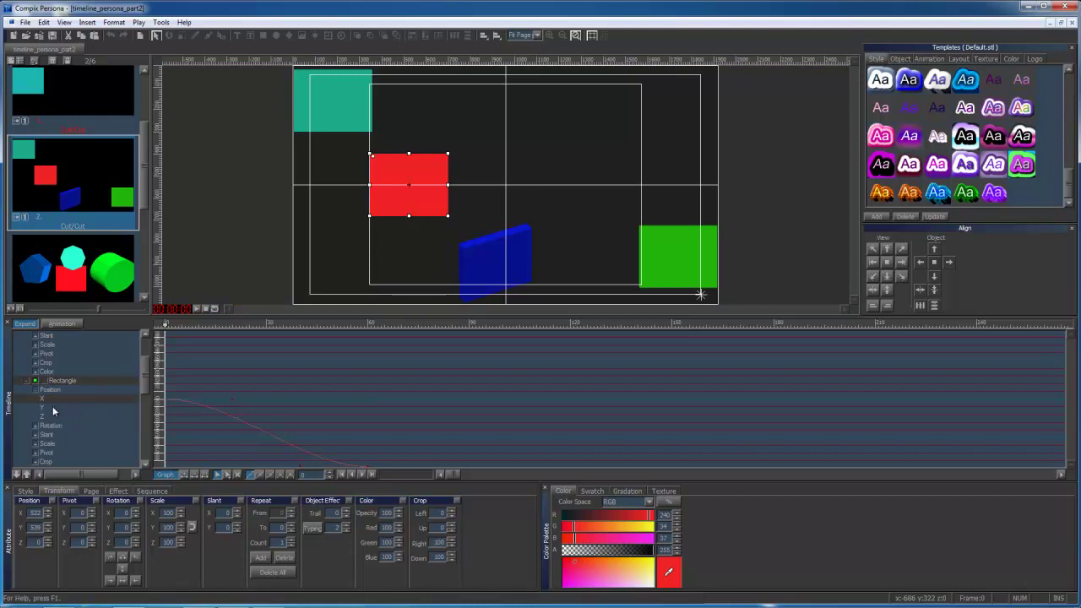
click(53, 407)
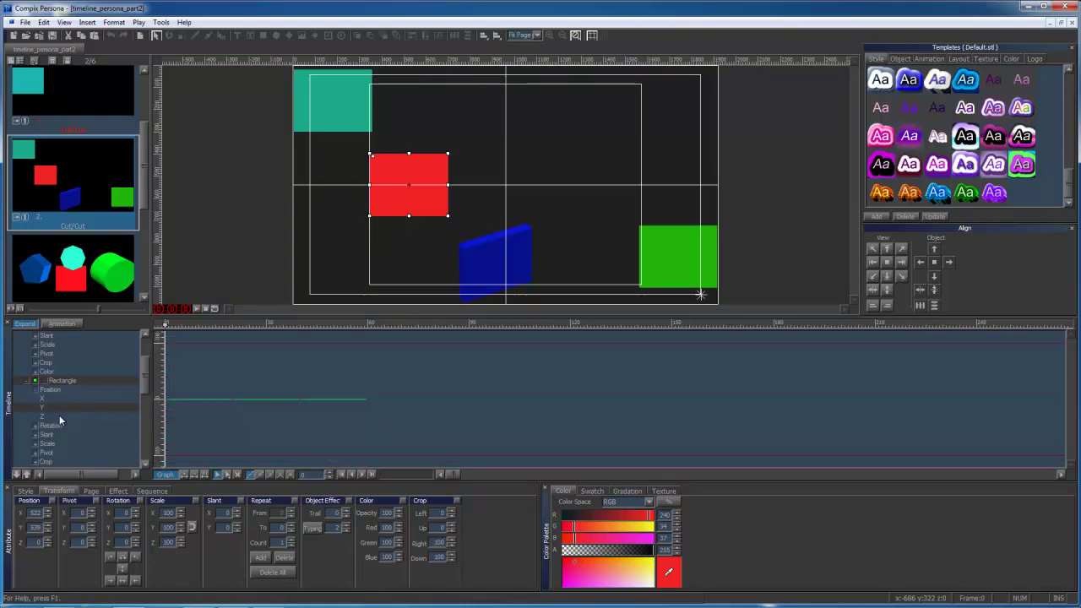
click(58, 418)
scroll(66, 376, down, 5)
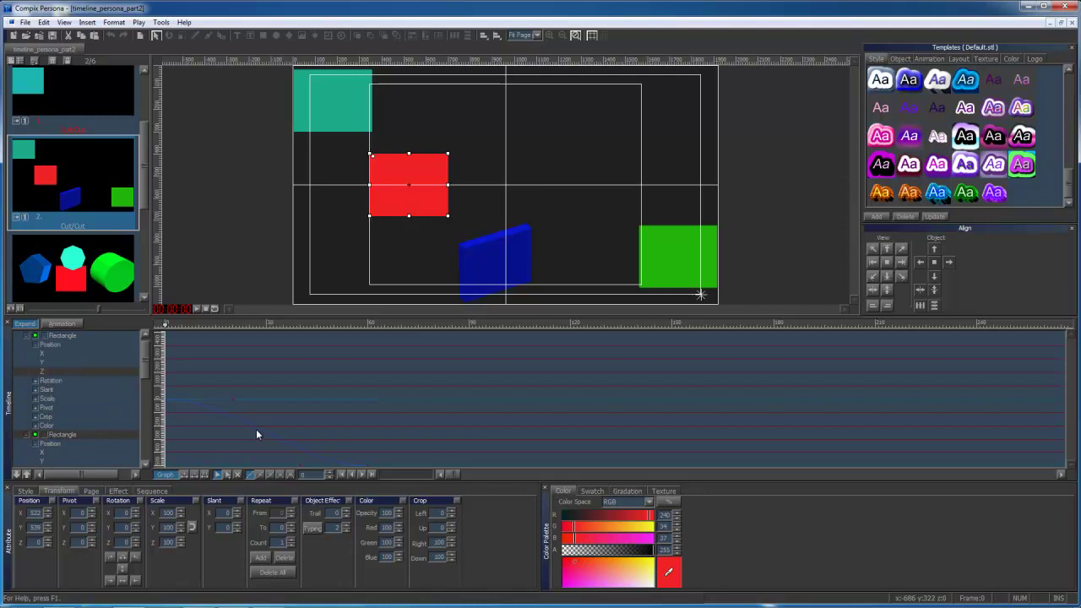
- Scrub the position animation to frame 51 and back to 17, then advance it with the red rectangle selected
click(485, 273)
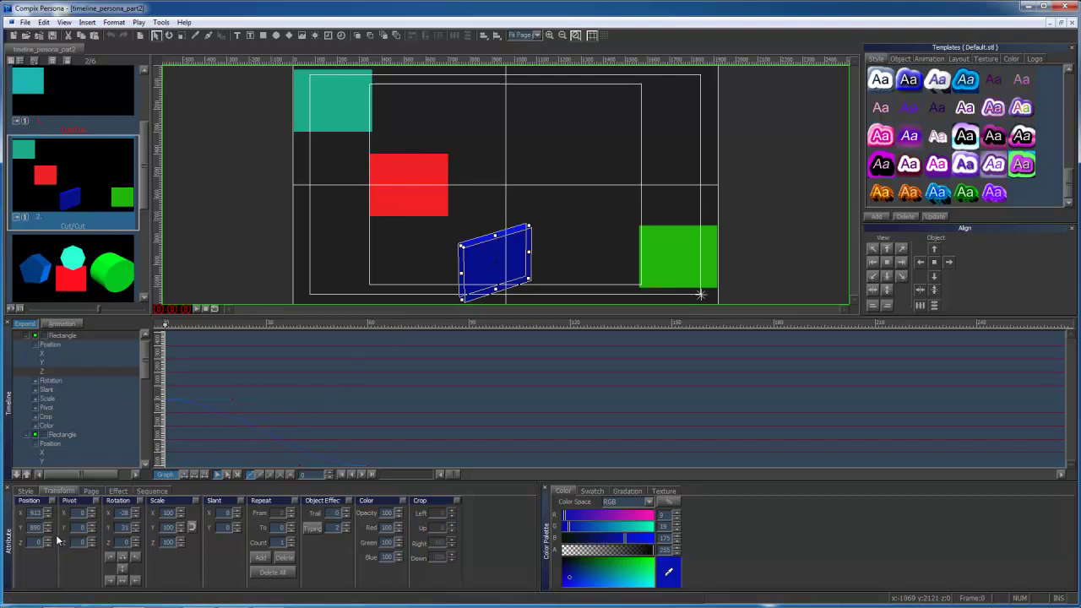
click(62, 323)
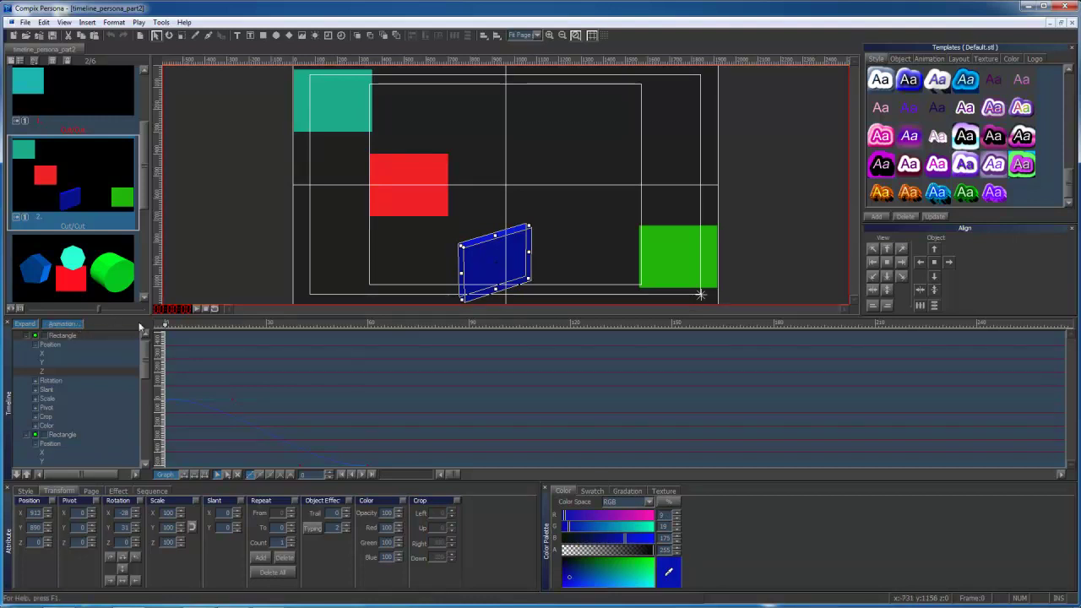
drag(165, 324, 335, 329)
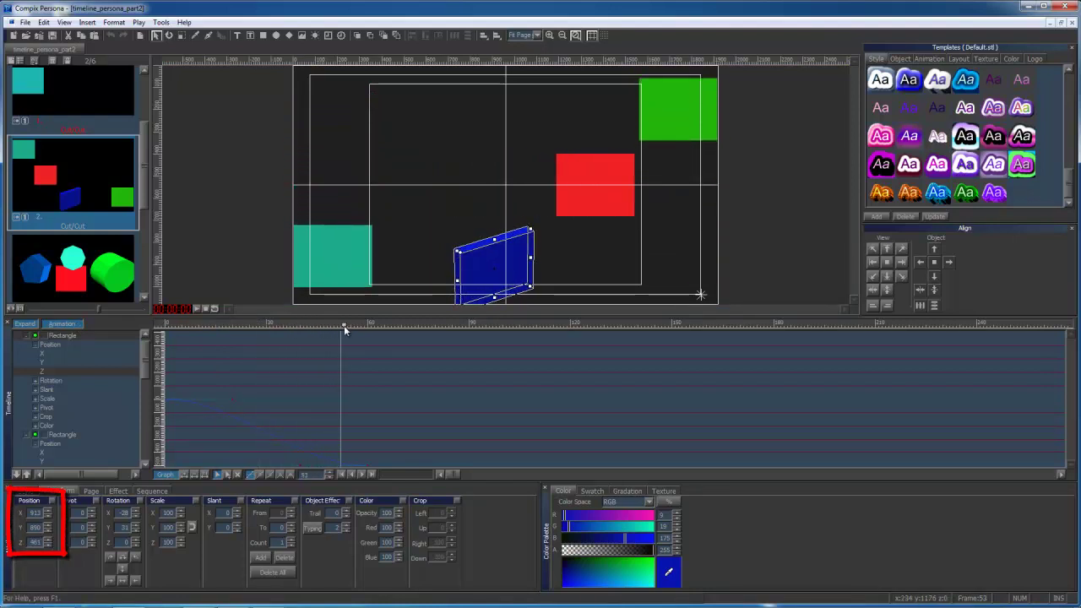
drag(344, 325, 223, 325)
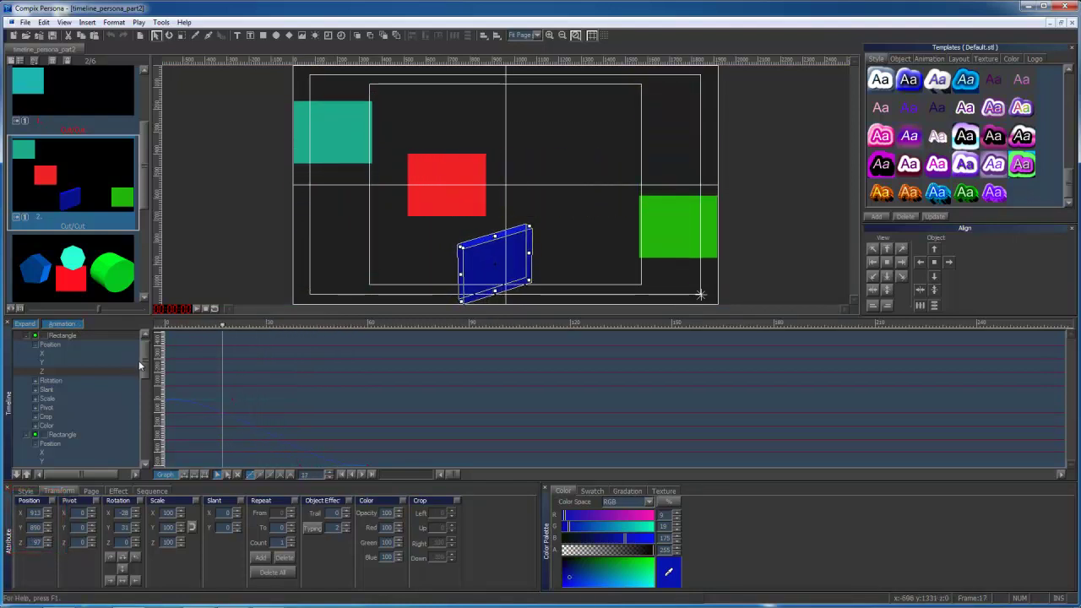
drag(142, 365, 142, 378)
click(90, 370)
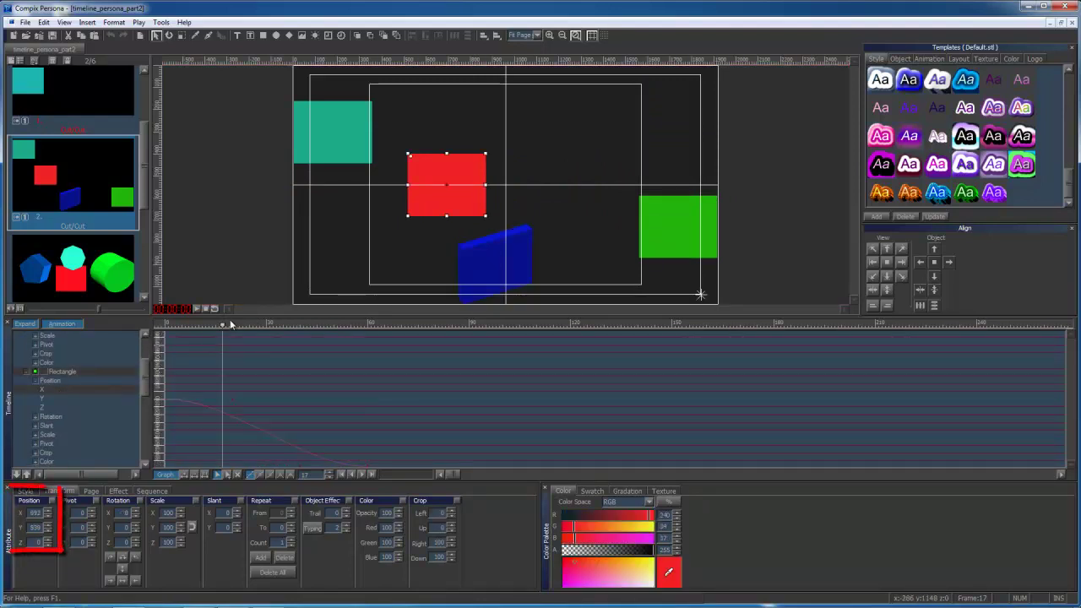
mouse_move(225, 322)
mouse_down()
mouse_move(320, 333)
mouse_move(242, 332)
mouse_up()
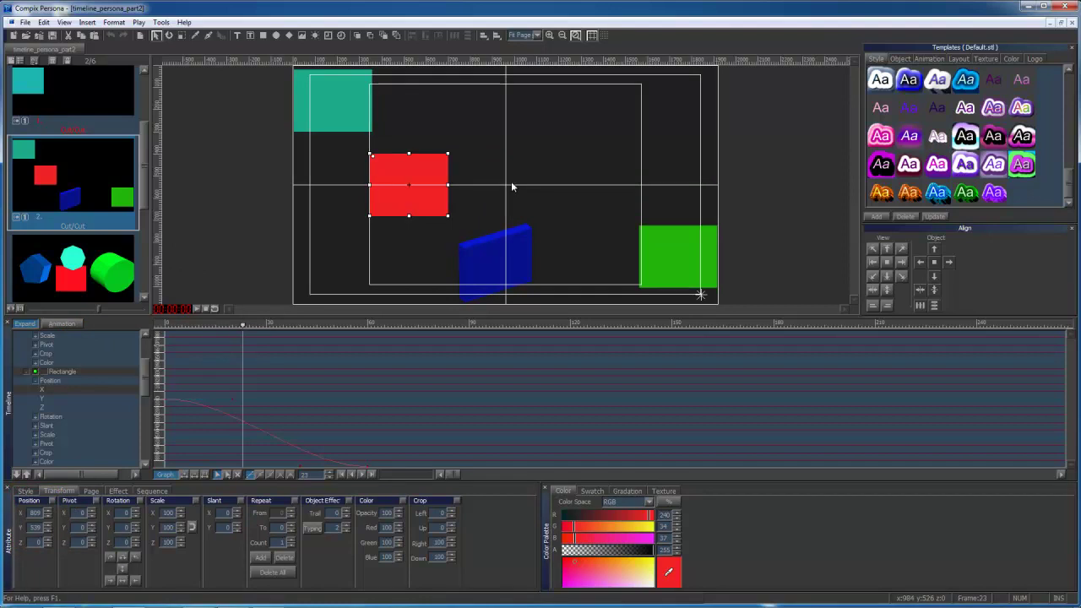
- Turn Graph view off and open the third page with the 3D shapes
click(511, 186)
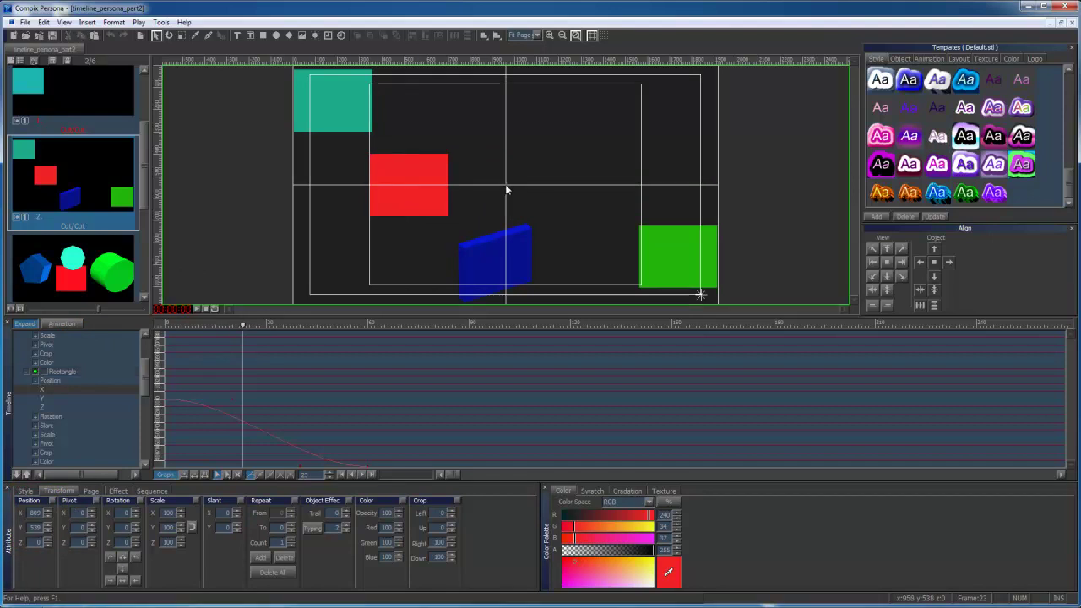
click(163, 474)
click(107, 266)
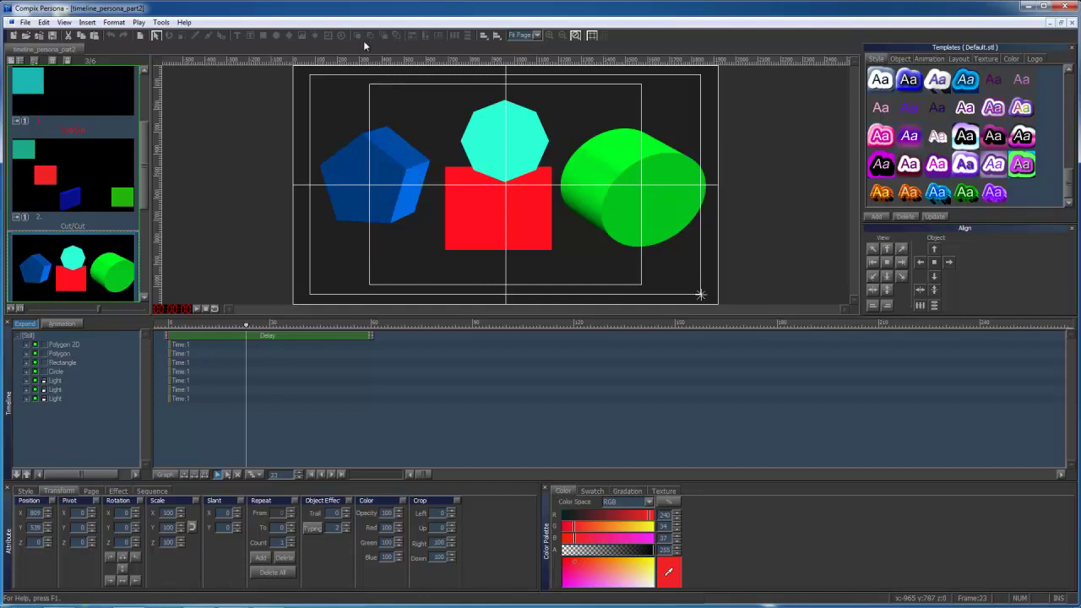
- Select the octagon, pentagon, rectangle and cylinder, showing the cylinder's style (485 × 381 × 300)
click(517, 148)
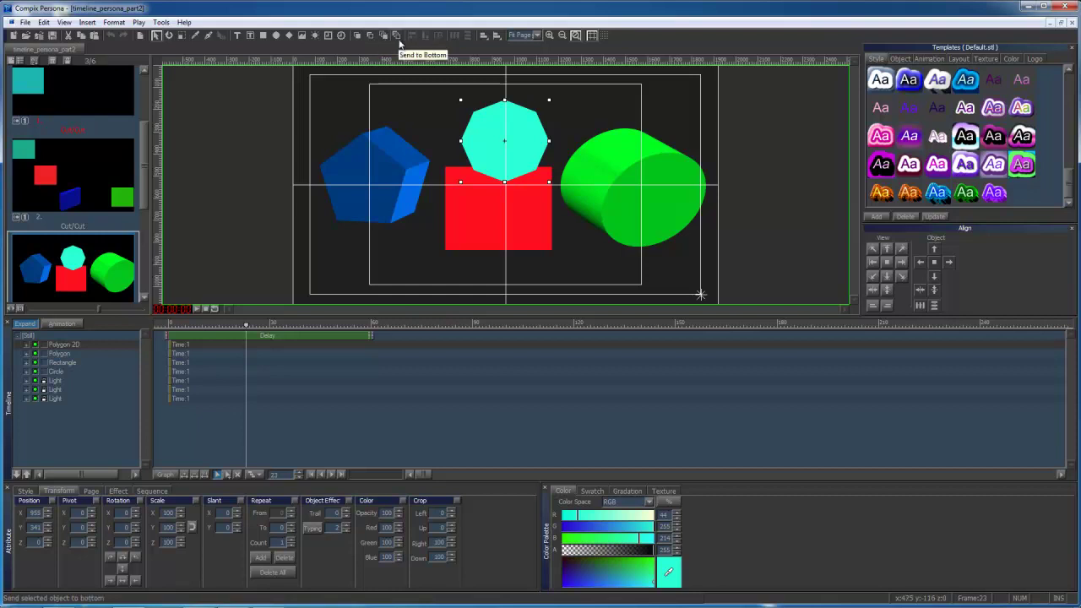
click(67, 356)
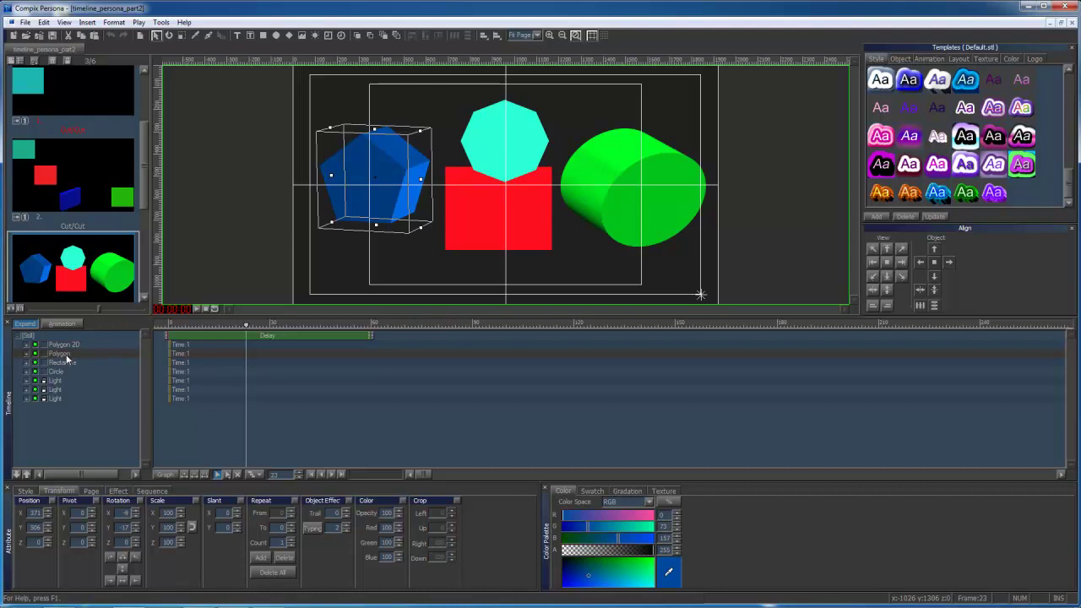
click(68, 364)
click(62, 372)
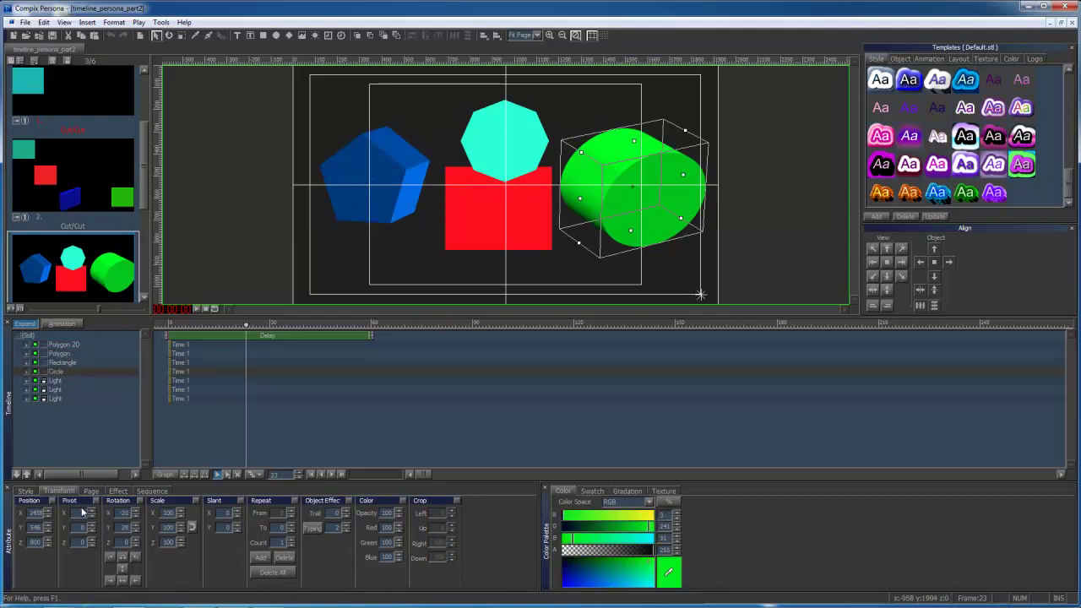
click(27, 490)
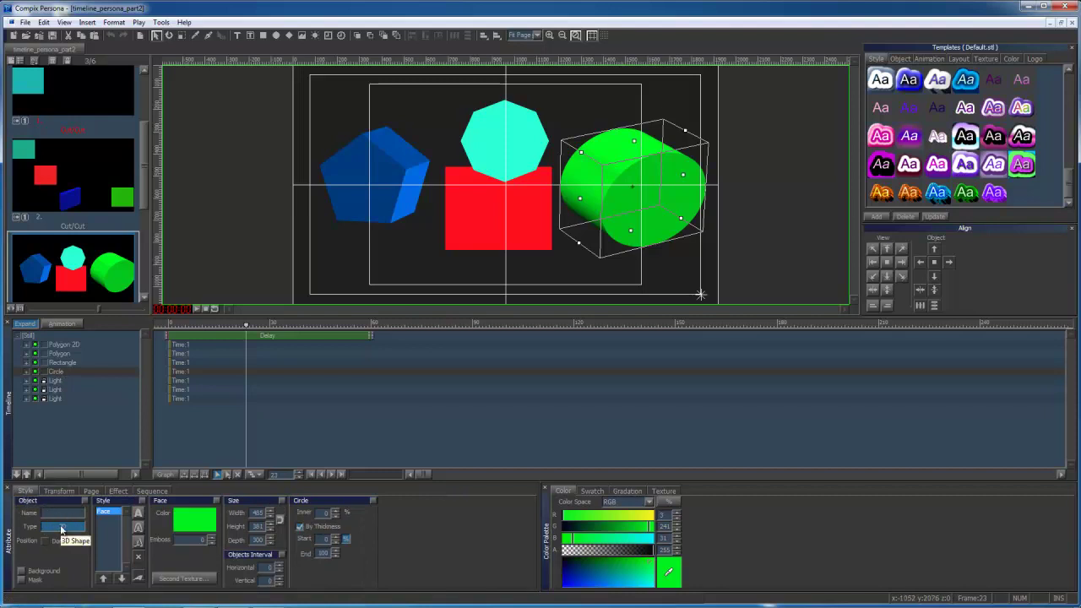
- Cycle through the pentagon, octagon, rectangle and cylinder to compare their style settings
click(74, 355)
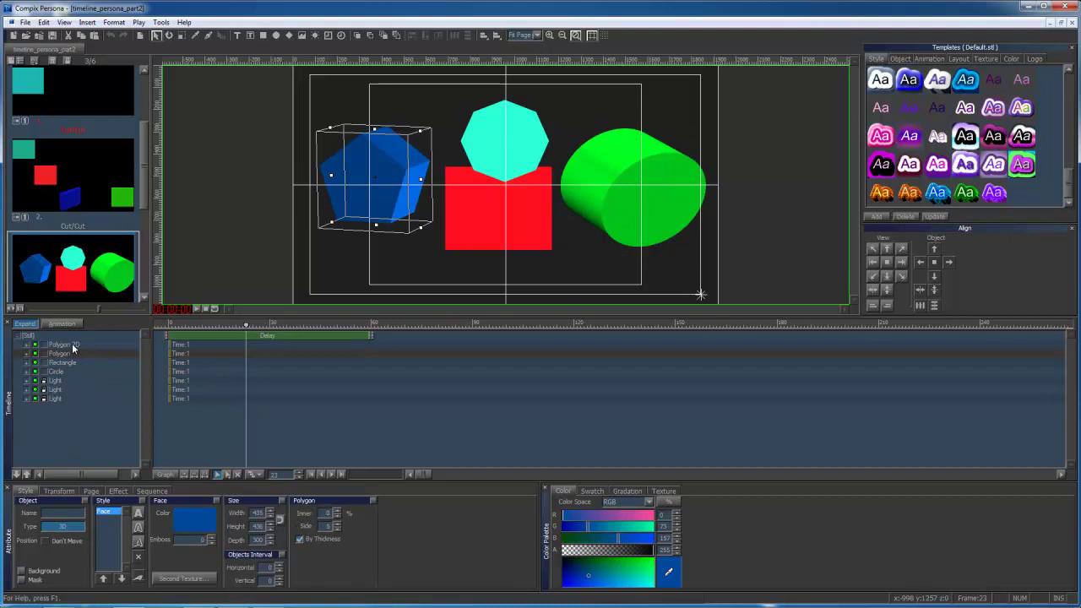
click(72, 344)
click(74, 361)
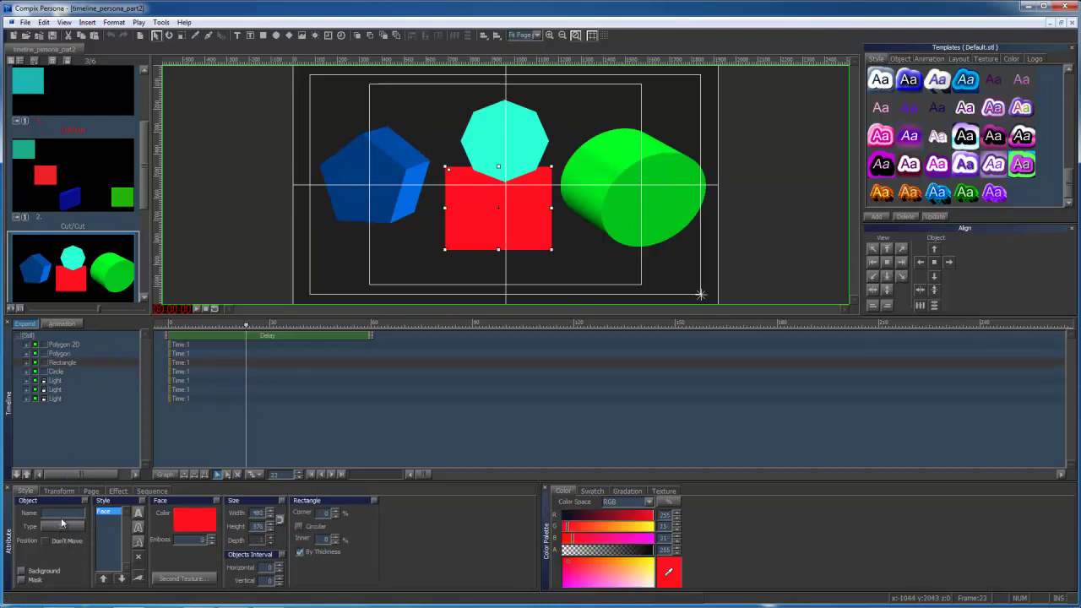
click(77, 371)
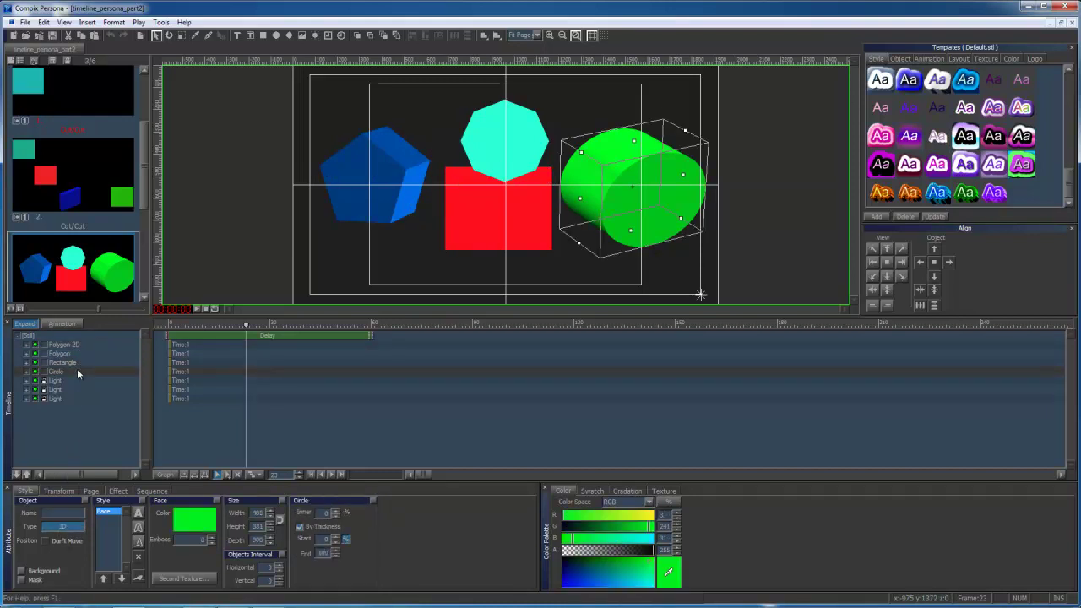
click(76, 345)
click(76, 354)
click(77, 363)
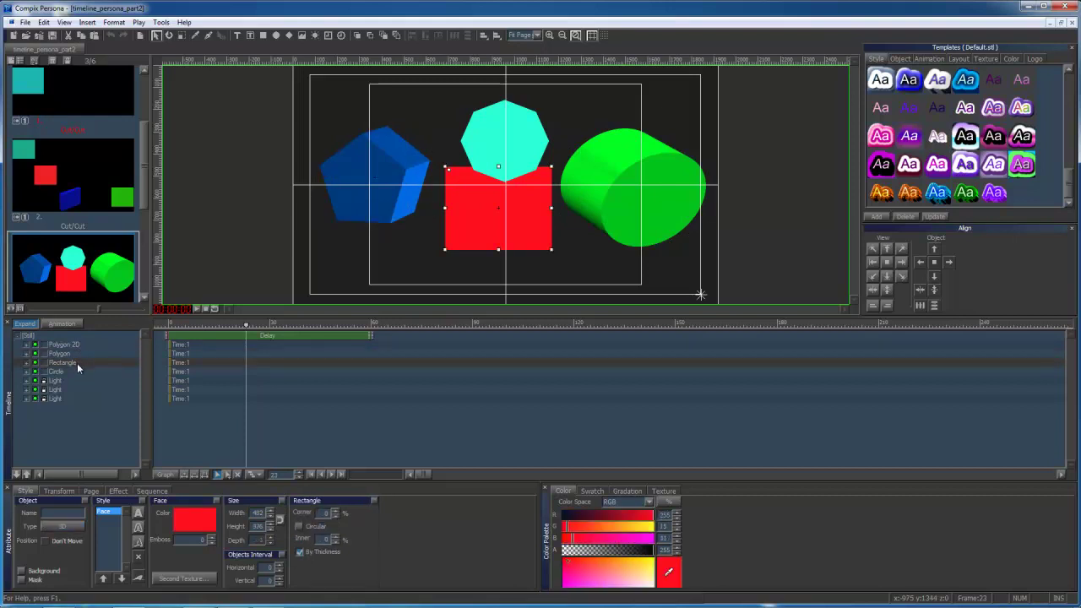
- Drag the green cylinder left behind the red square and check the pentagon's position and rotation values
click(78, 371)
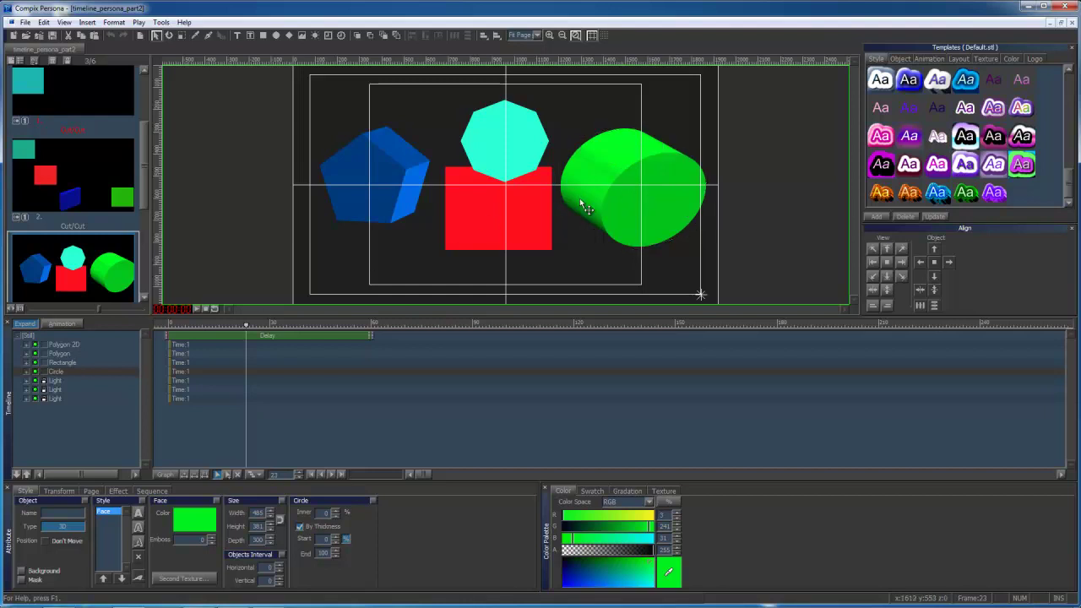
drag(580, 205, 485, 206)
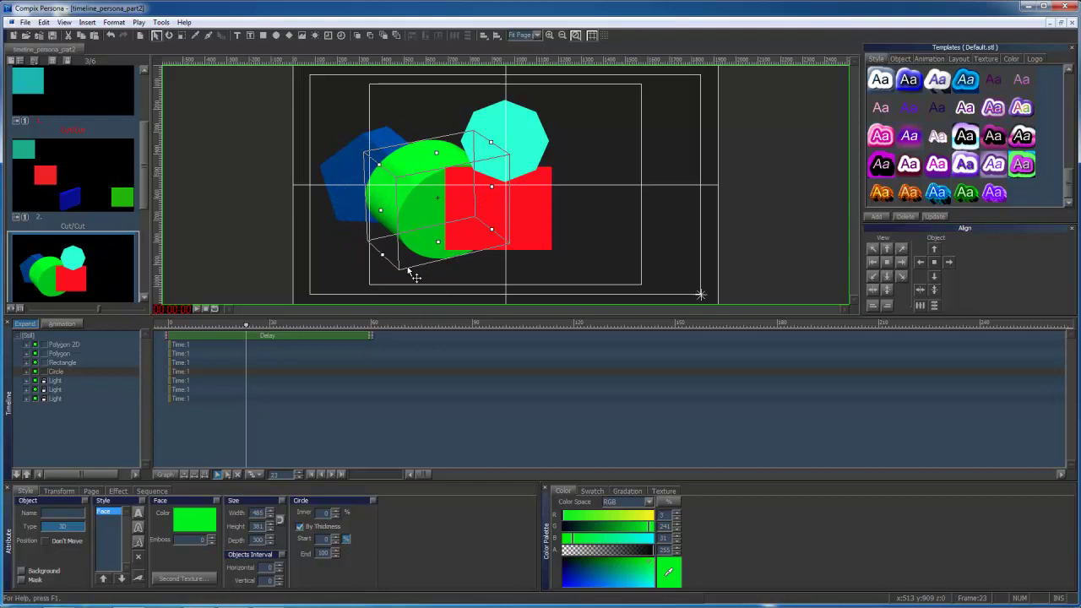
click(78, 363)
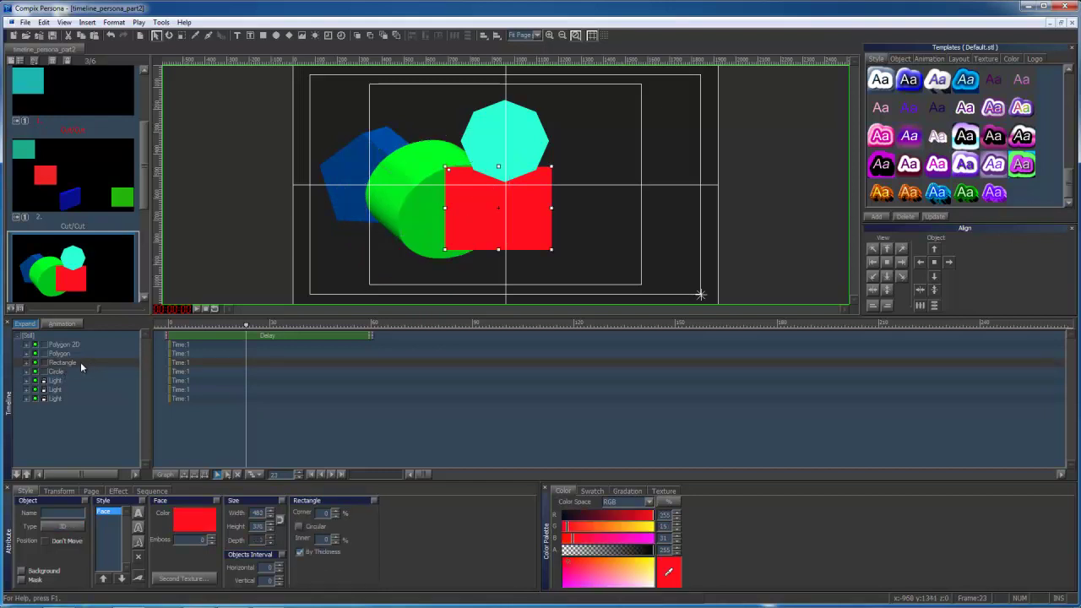
click(81, 354)
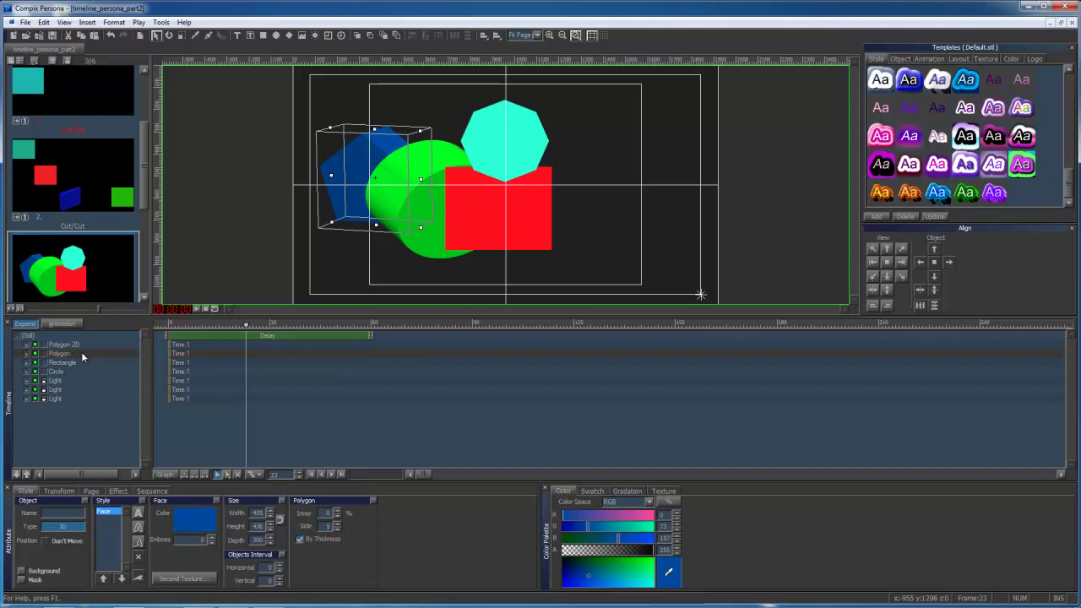
click(66, 492)
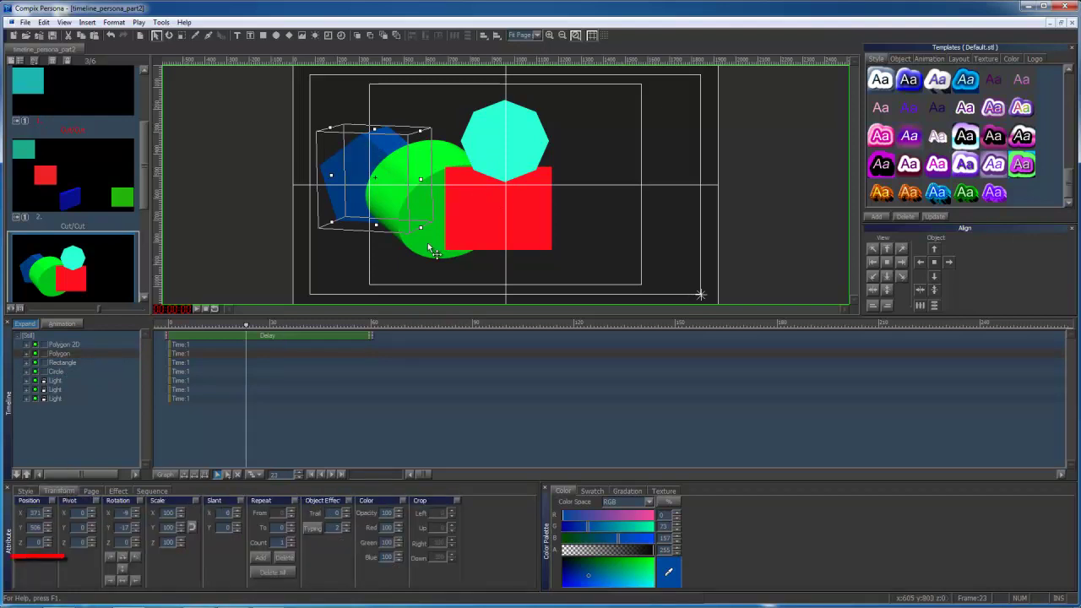
- Compare the shapes' depths, then drag the cylinder right of the red square to X 1446, Y 349, Z 800
click(63, 372)
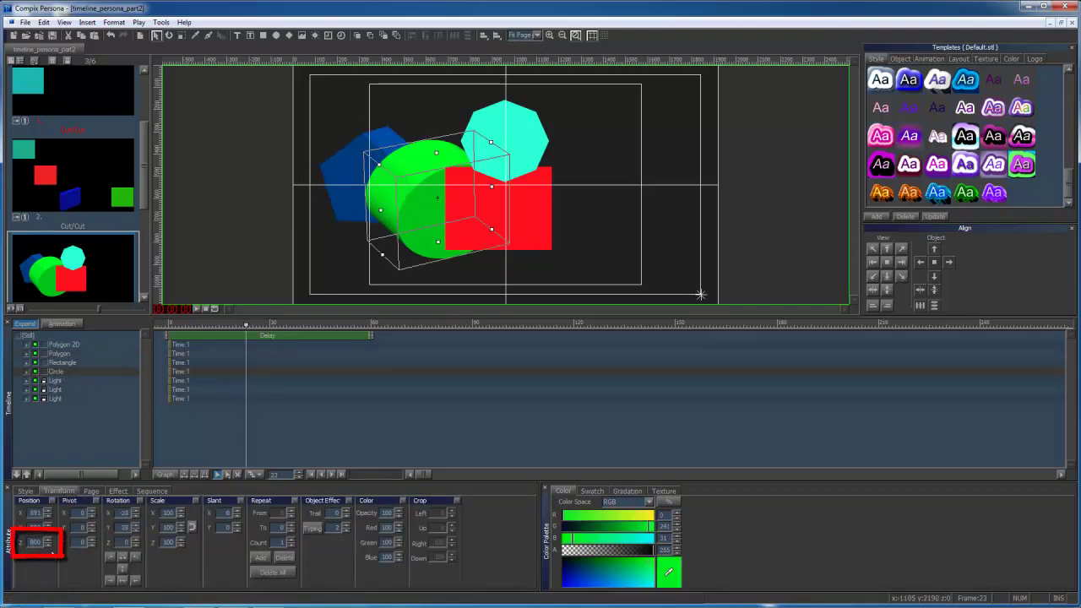
click(71, 362)
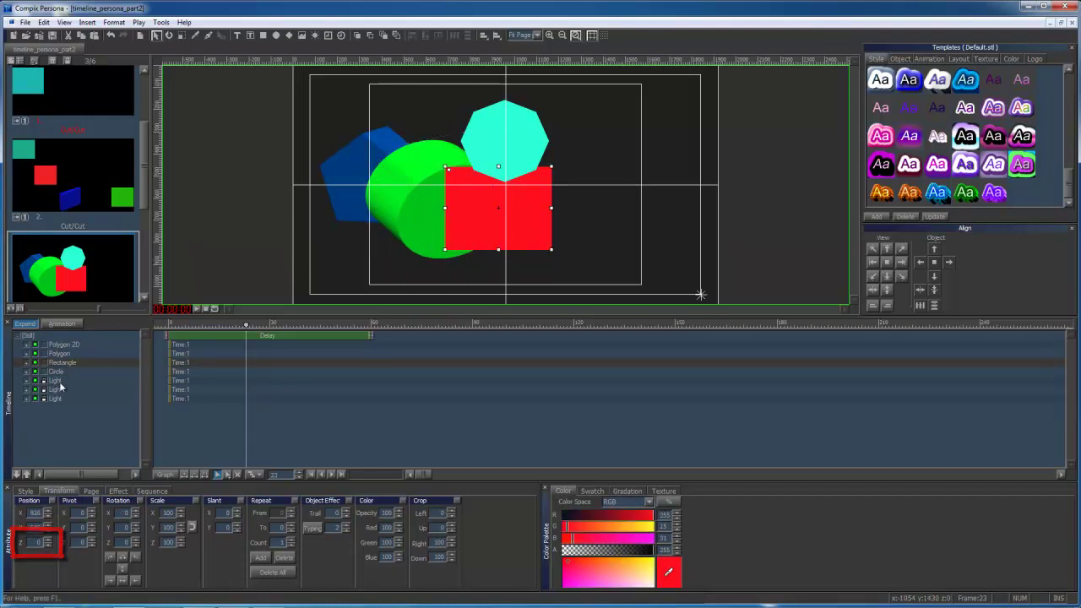
click(81, 355)
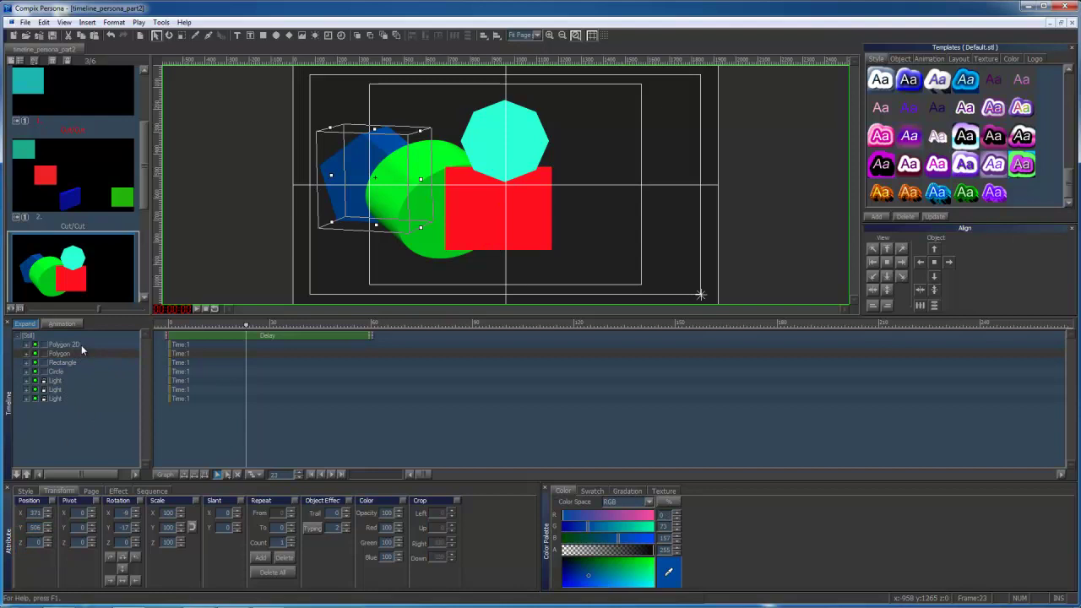
click(82, 345)
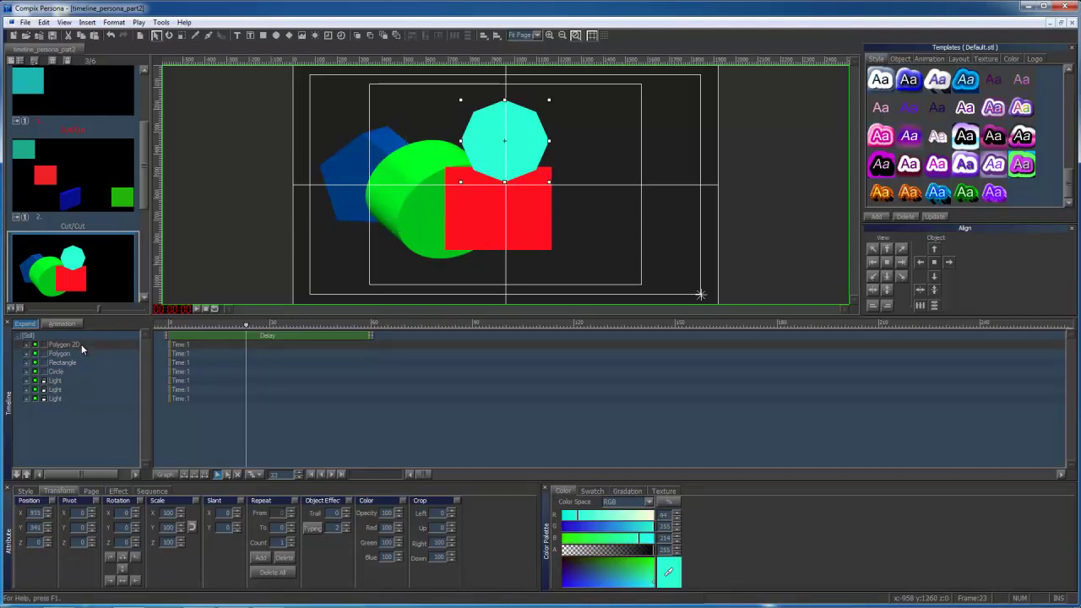
click(409, 254)
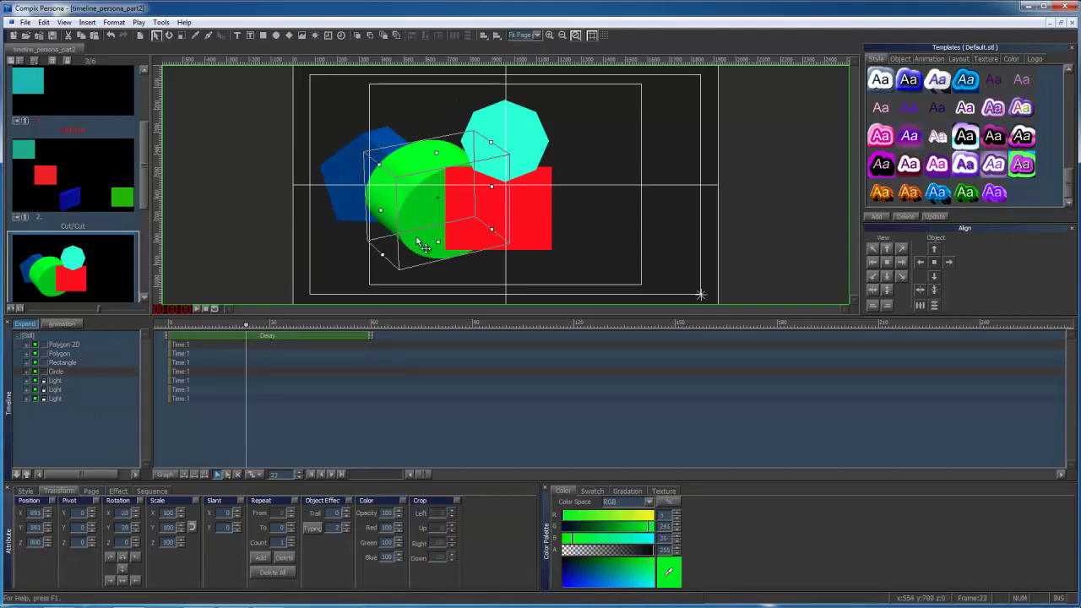
drag(422, 240, 586, 223)
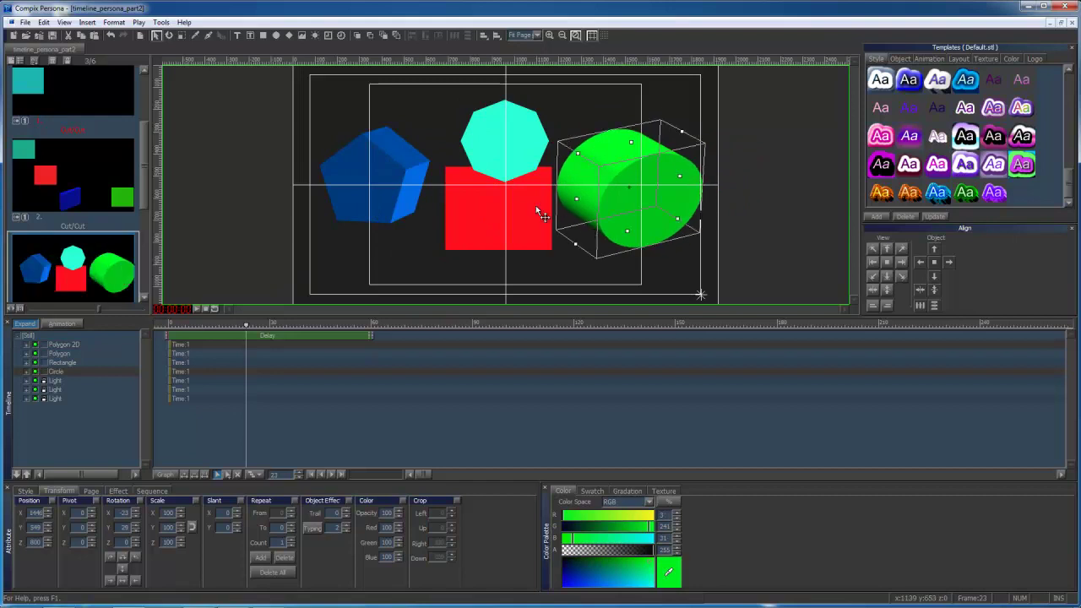
- Open page 4 with the red square and scrub its animation, ending at frame 30
drag(149, 173, 146, 239)
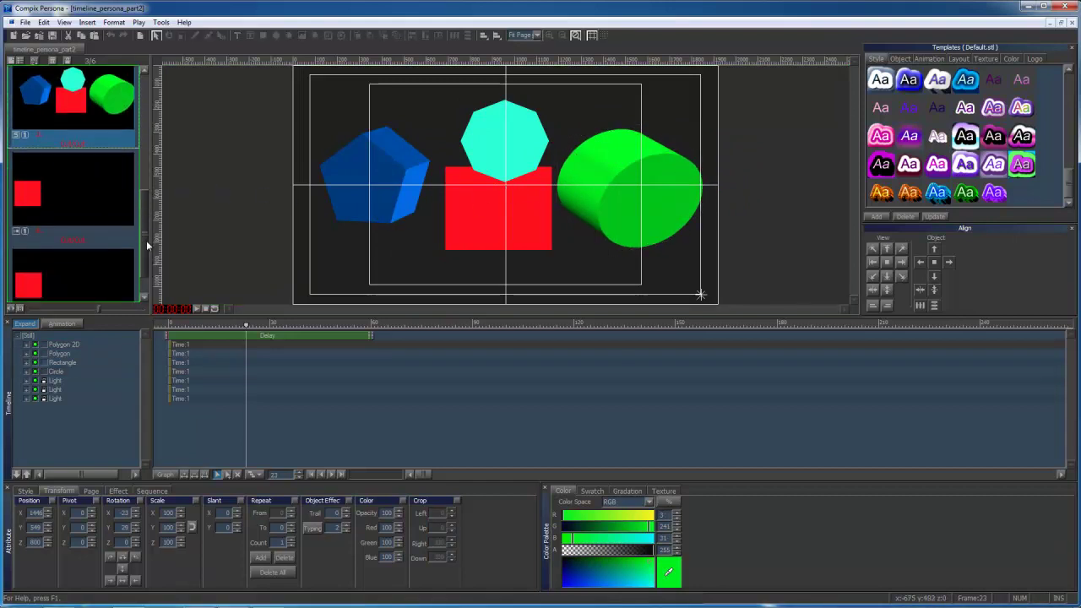
click(110, 207)
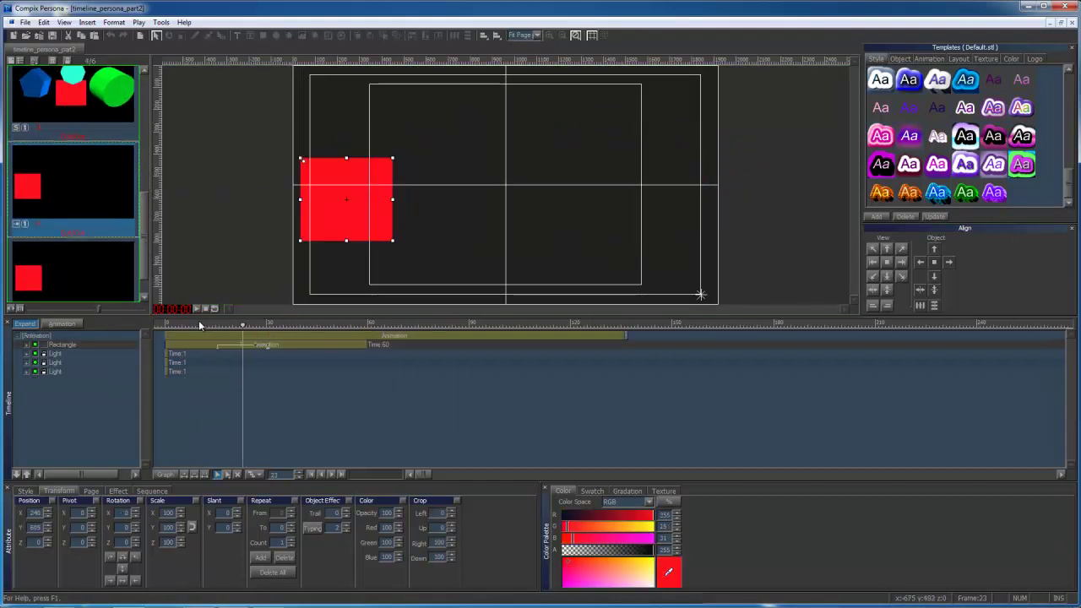
click(62, 323)
drag(184, 328, 159, 324)
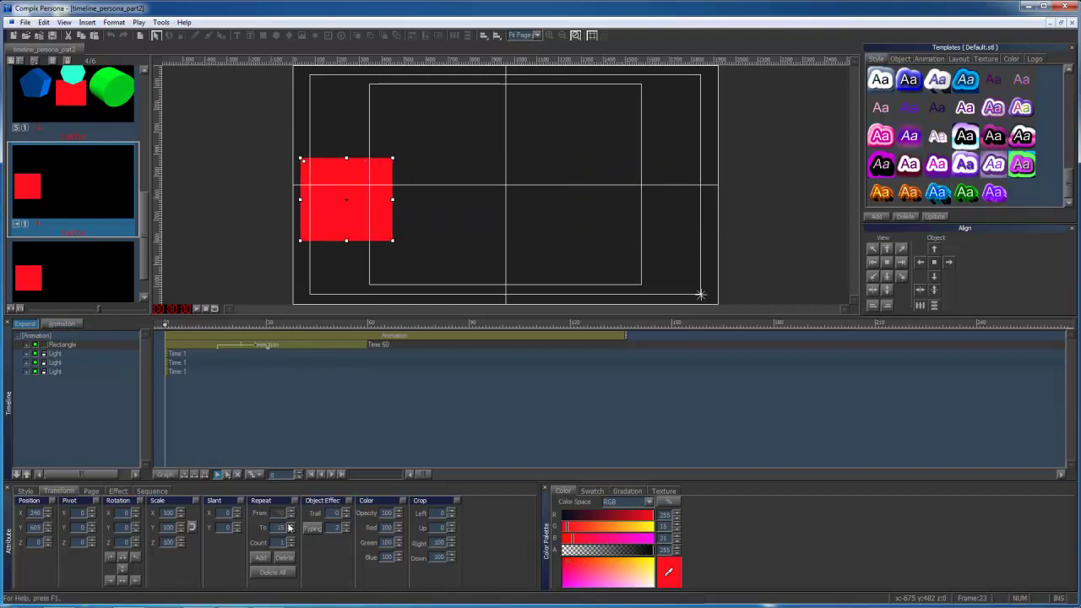
click(266, 324)
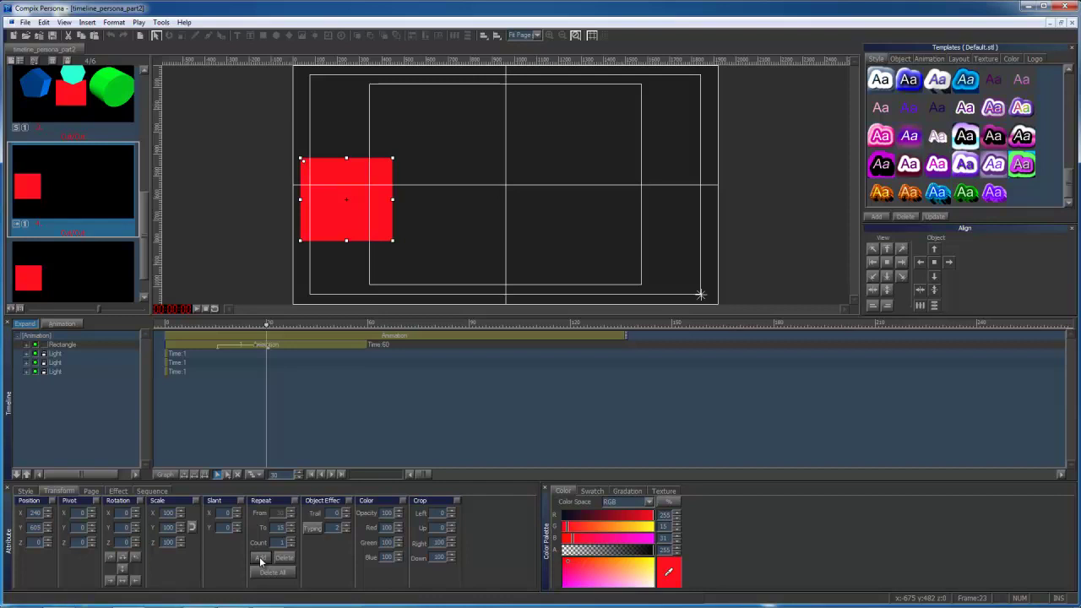
click(291, 530)
click(291, 532)
click(290, 530)
click(290, 531)
click(292, 526)
click(291, 526)
click(291, 527)
click(291, 527)
click(292, 532)
click(195, 308)
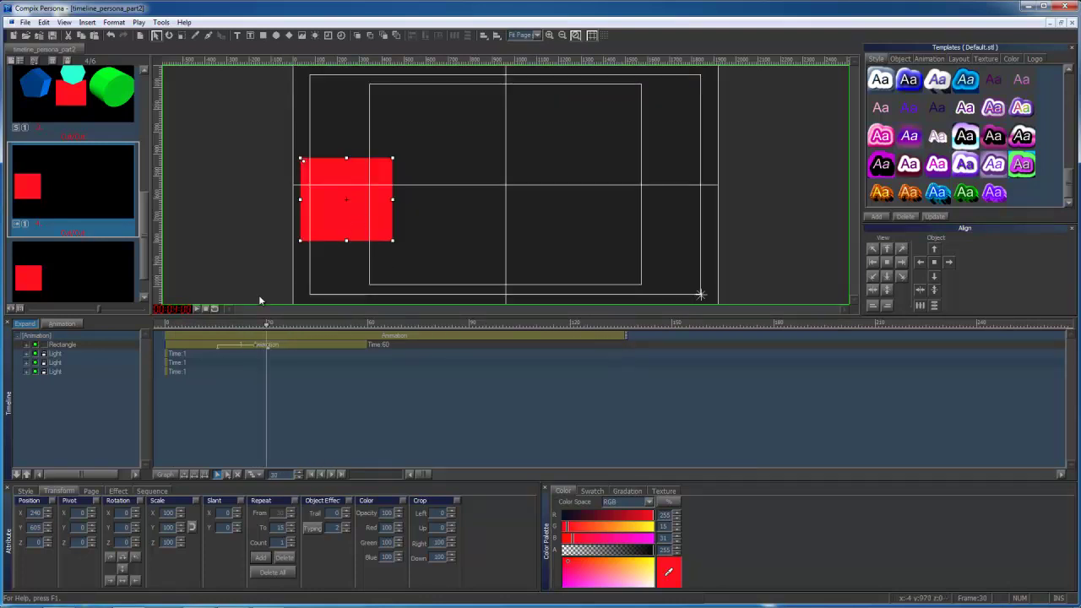
click(195, 309)
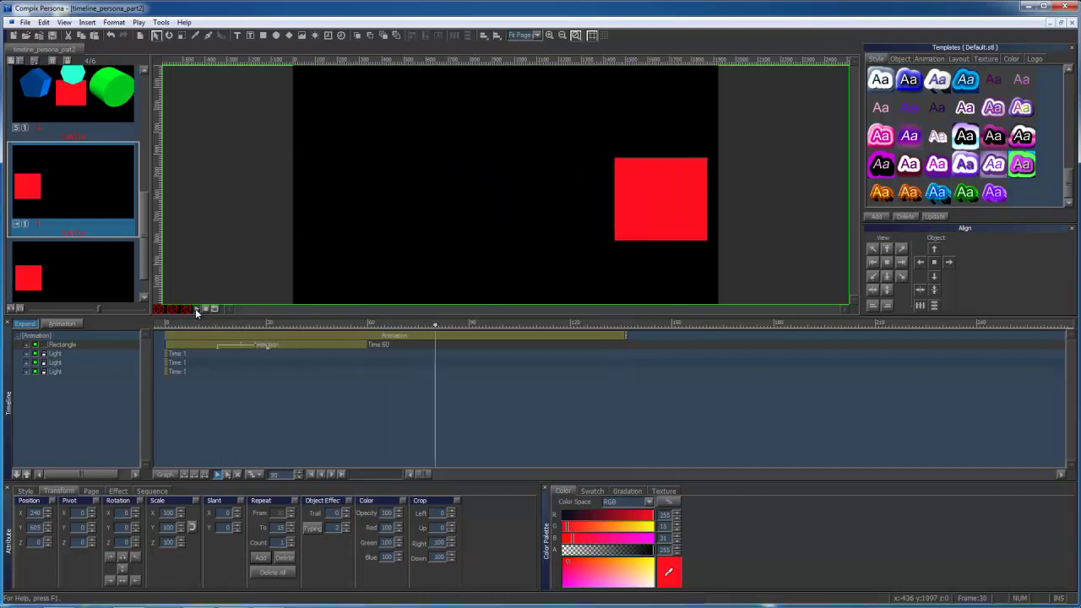
click(205, 309)
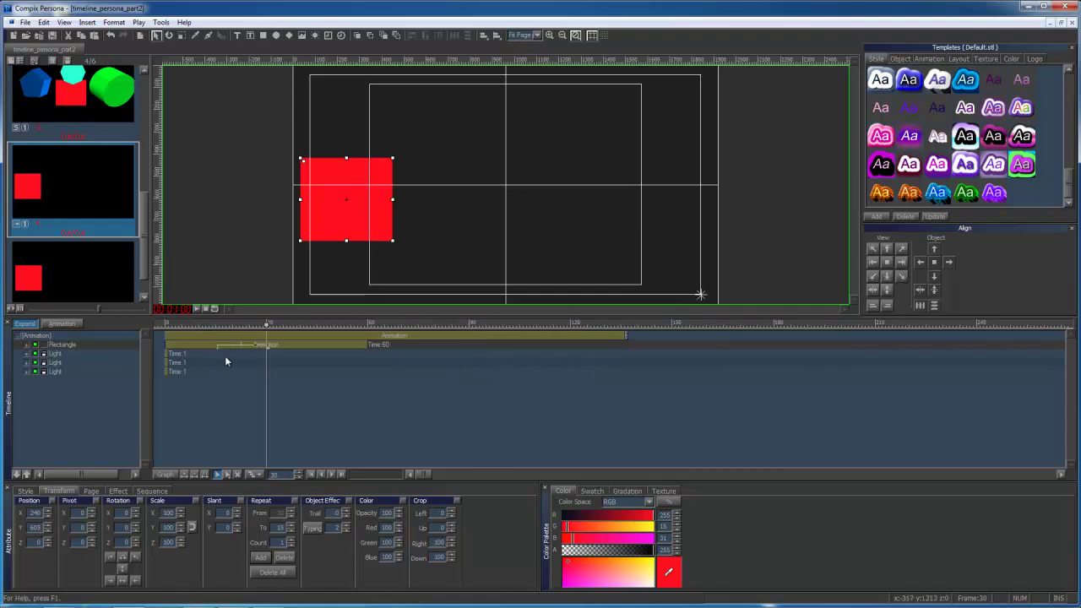
click(197, 310)
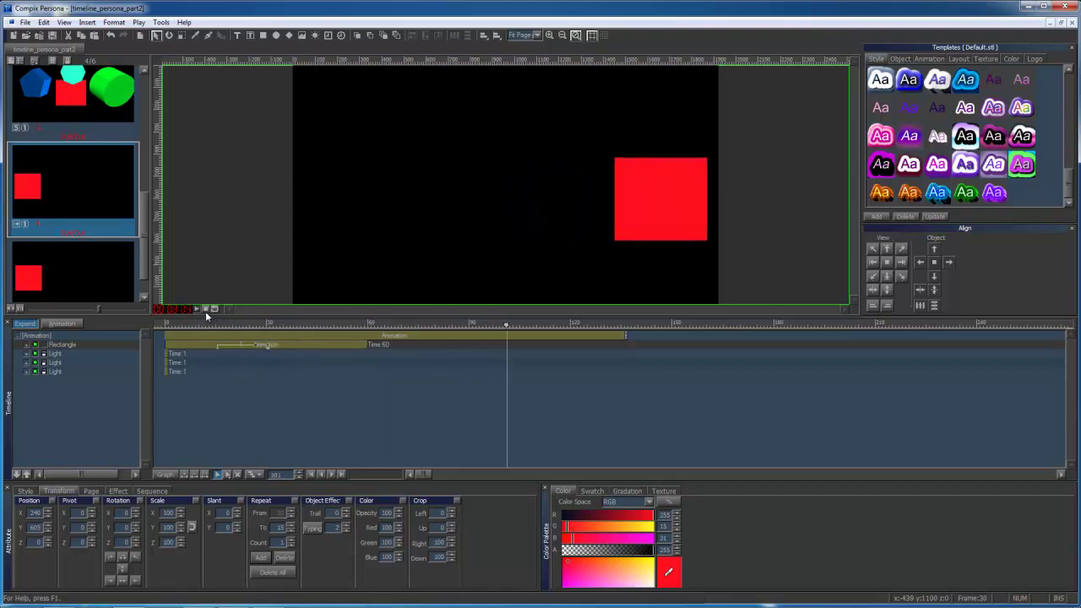
click(205, 310)
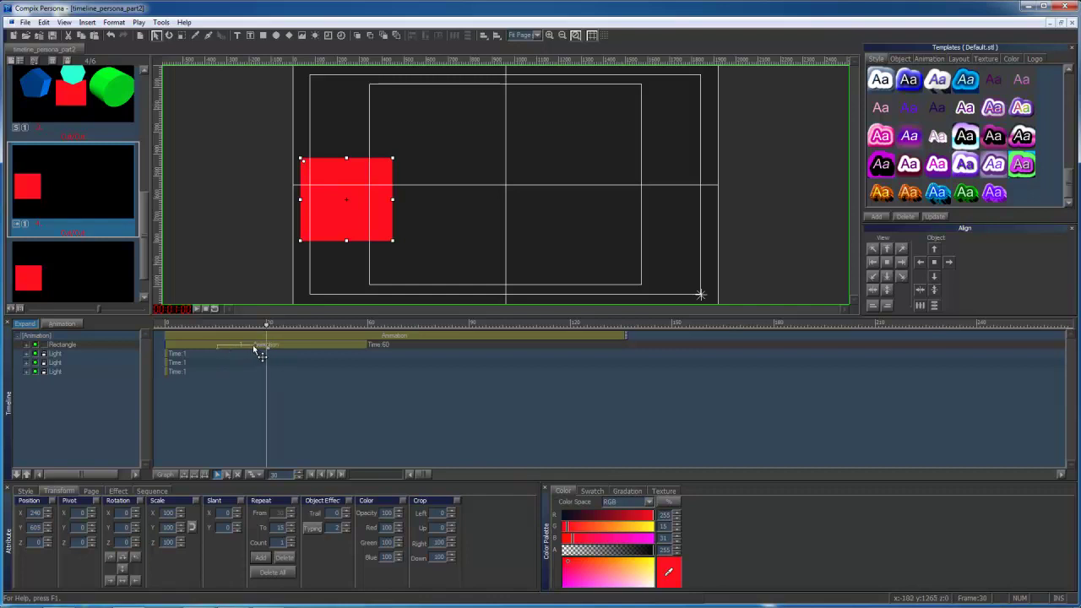
click(416, 261)
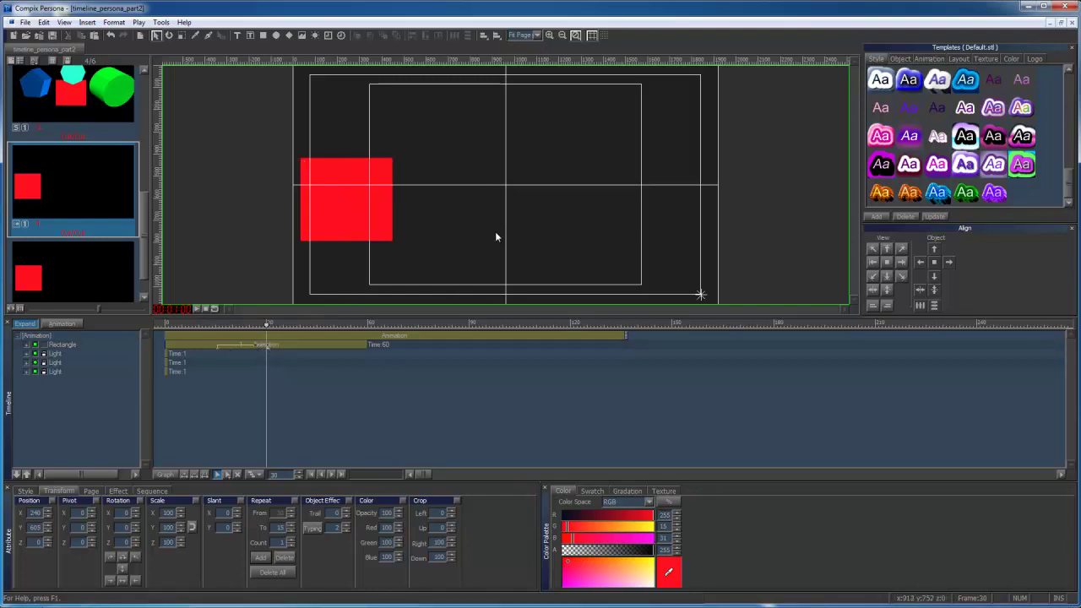
- Set the red square's in-transition to Push and lengthen it to 39 frames
click(118, 491)
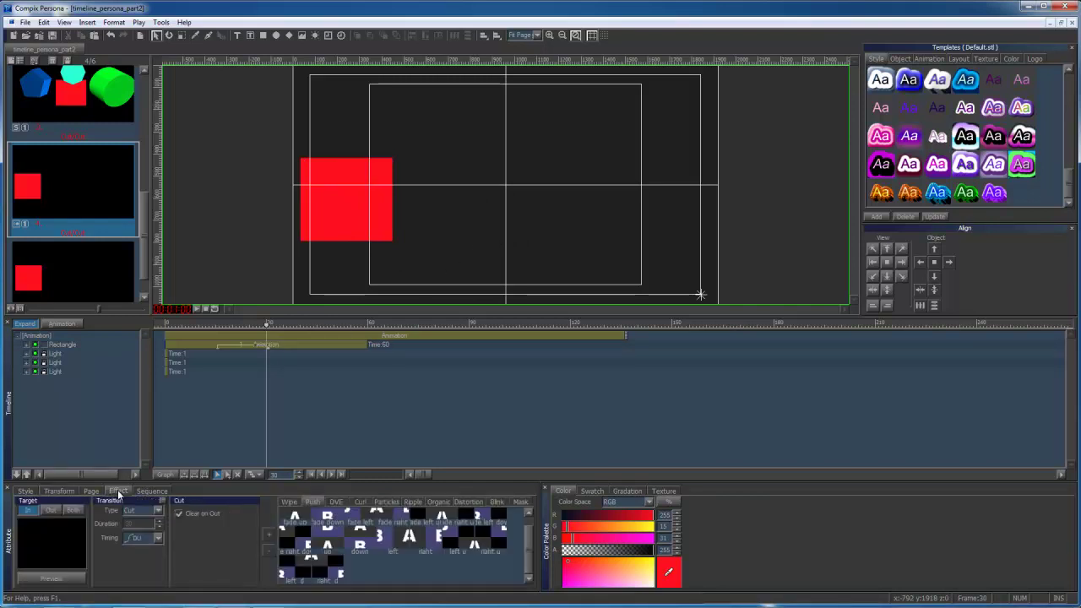
click(79, 344)
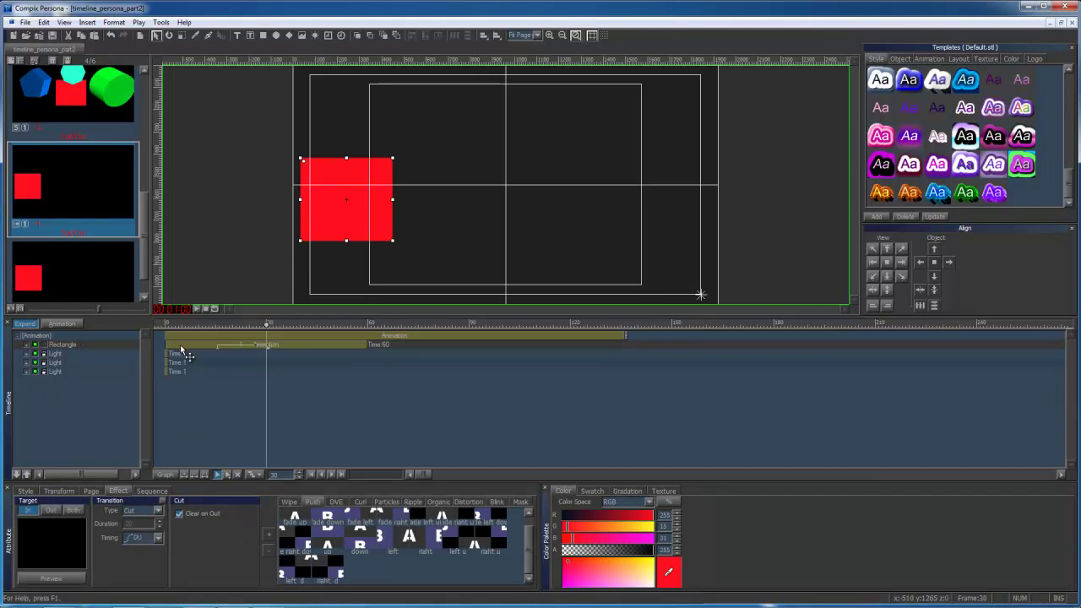
click(157, 510)
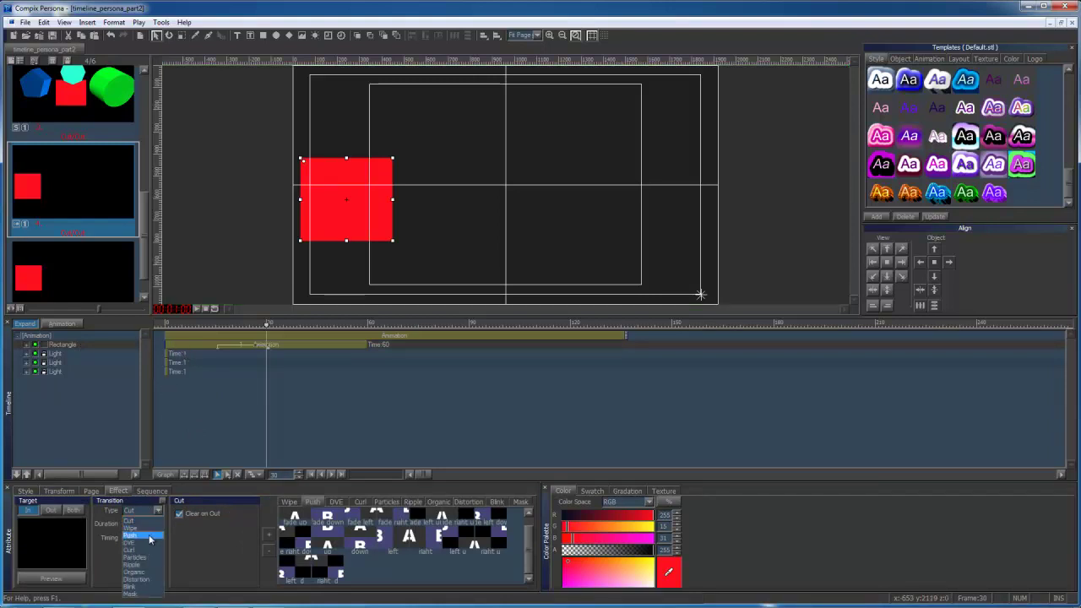
click(146, 537)
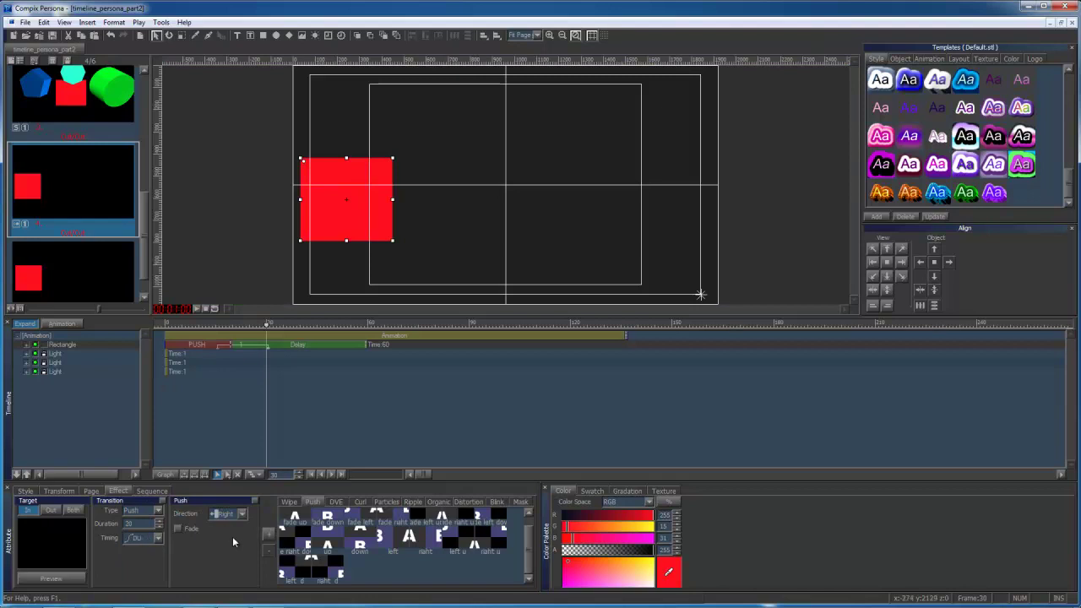
click(159, 522)
click(159, 522)
drag(301, 351, 297, 349)
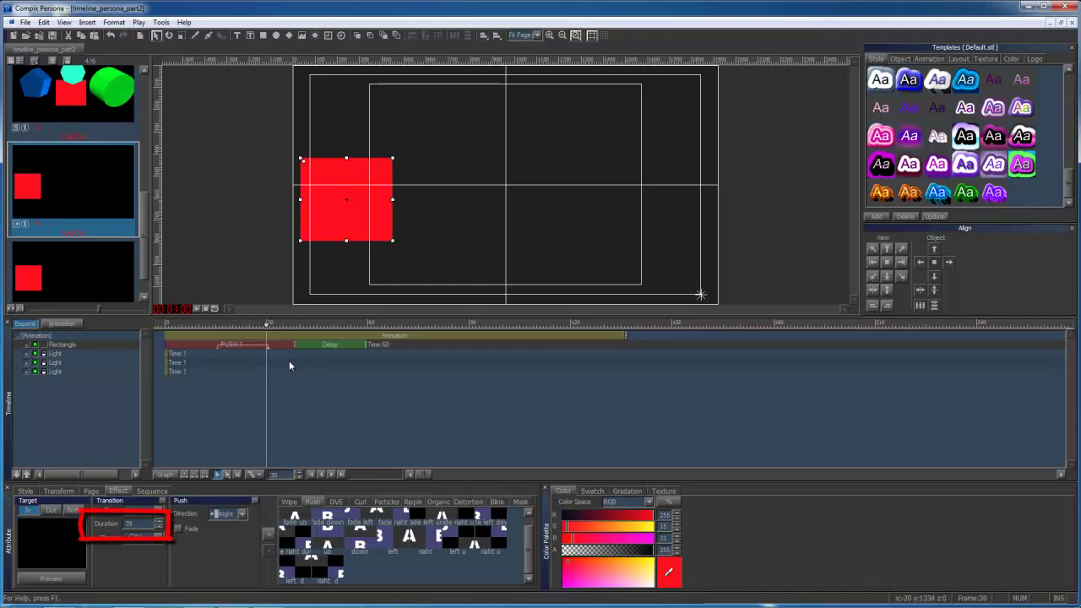
click(483, 222)
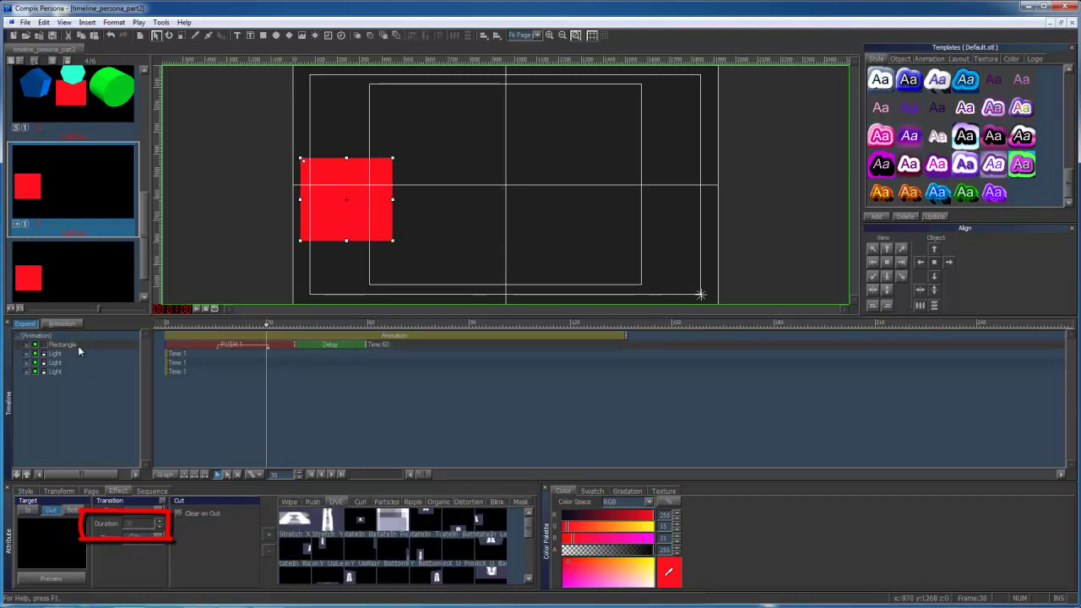
- Make the page Still, with 30-frame Push transitions for both Out and In
right_click(459, 246)
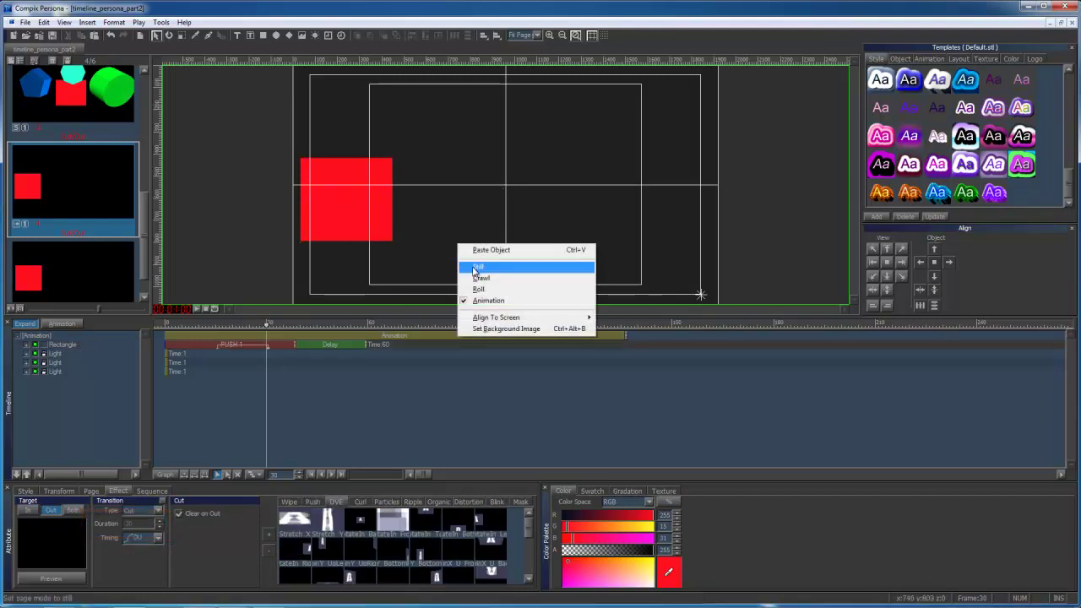
click(477, 266)
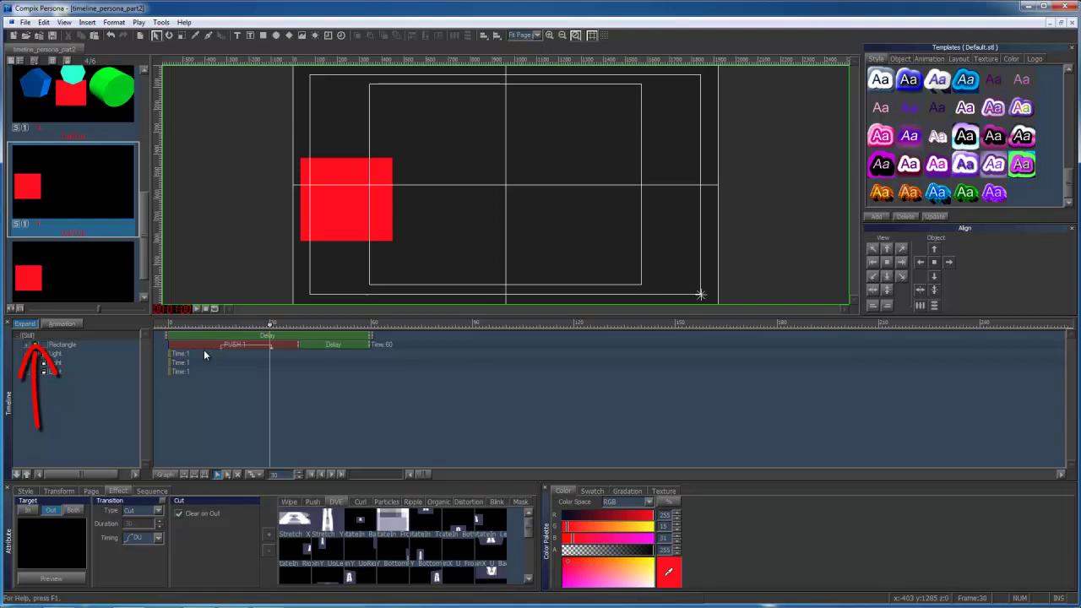
click(156, 511)
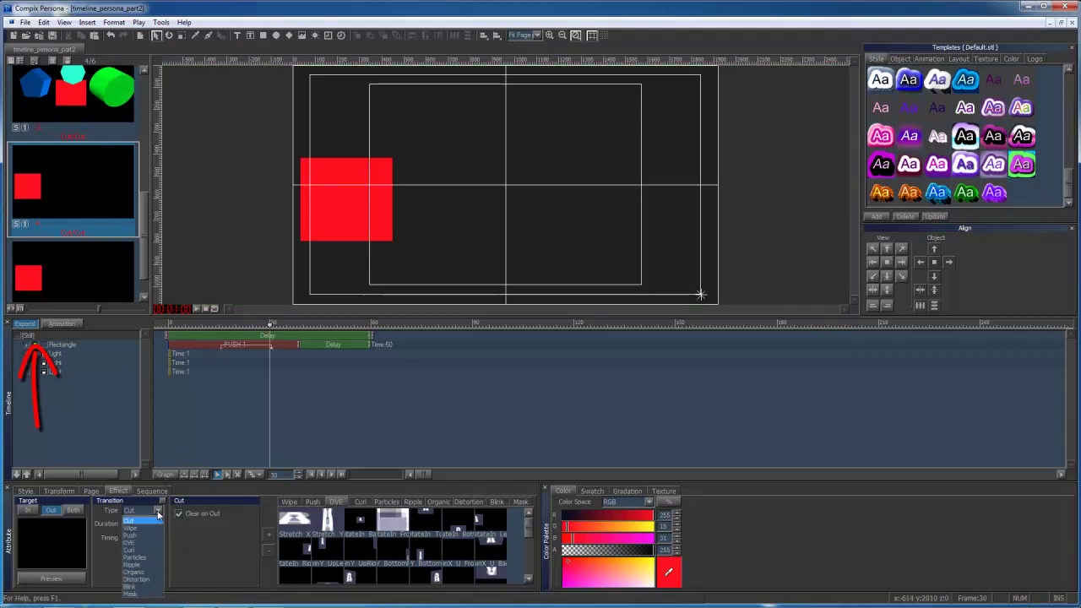
click(148, 539)
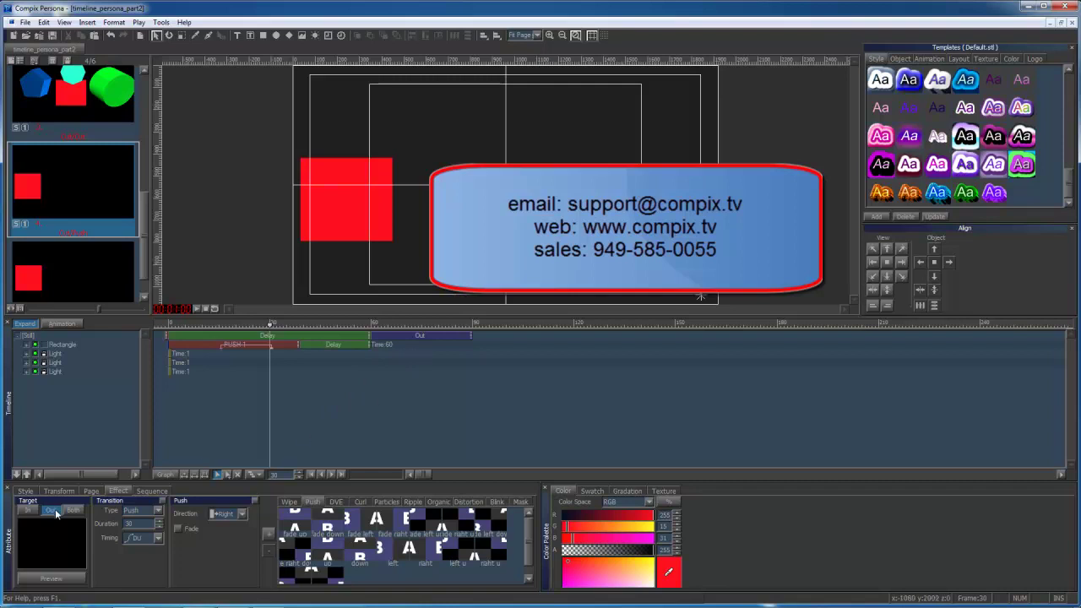
click(27, 513)
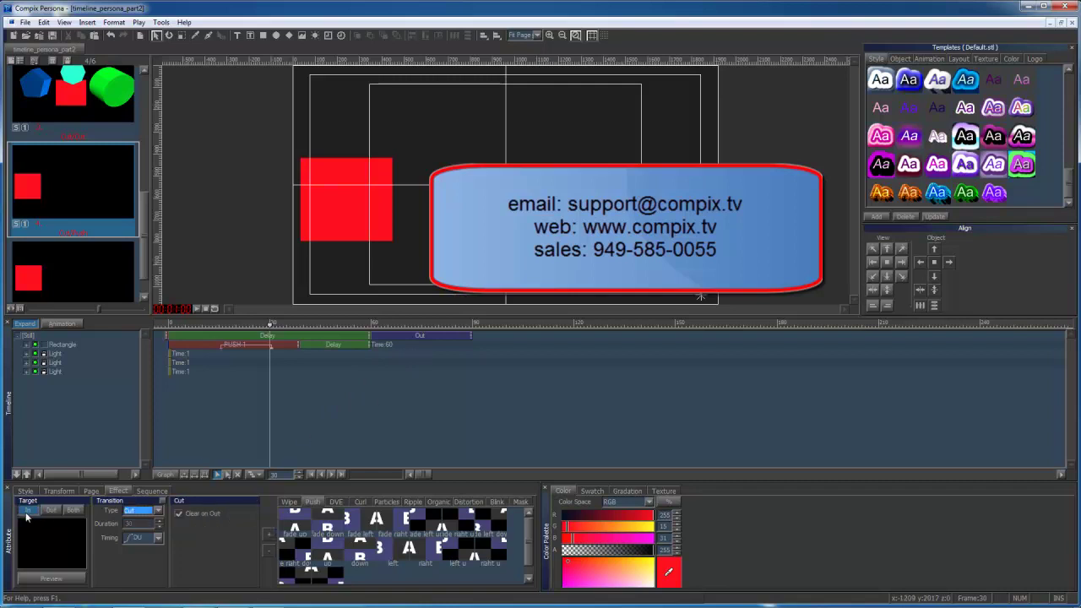
click(149, 512)
click(131, 535)
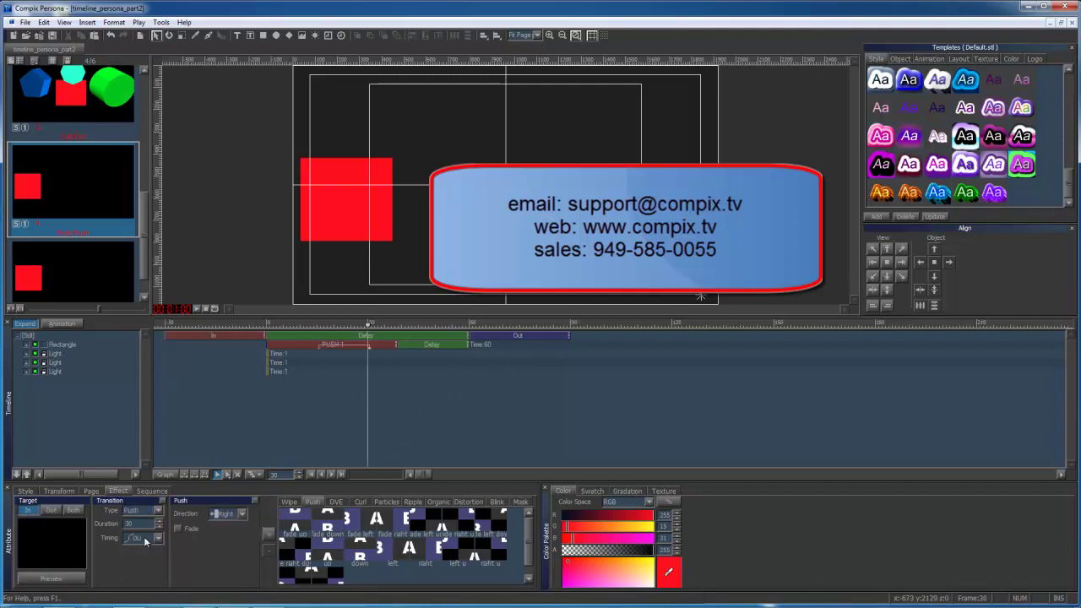